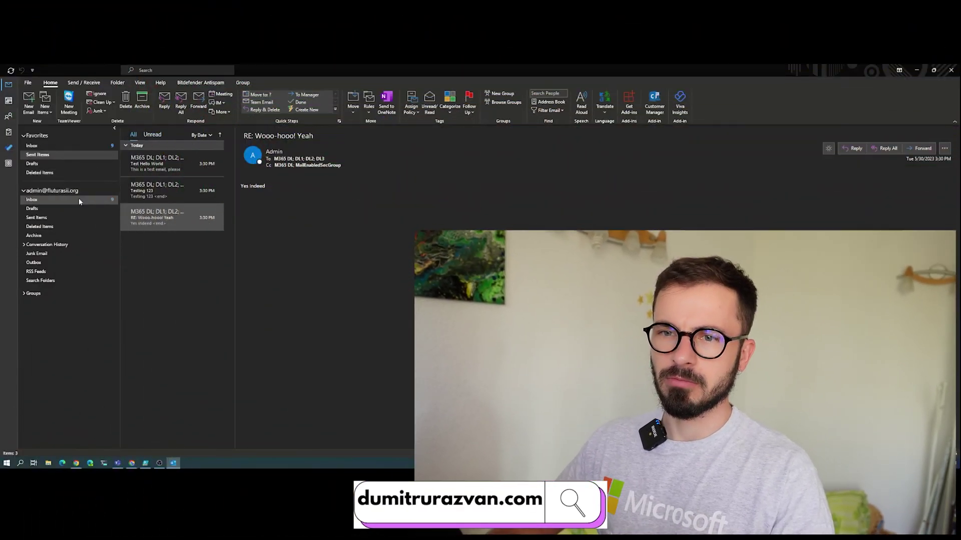
Open the admin account's Inbox, then move to the Calendar's work week of May 29 – June 2.
click(78, 197)
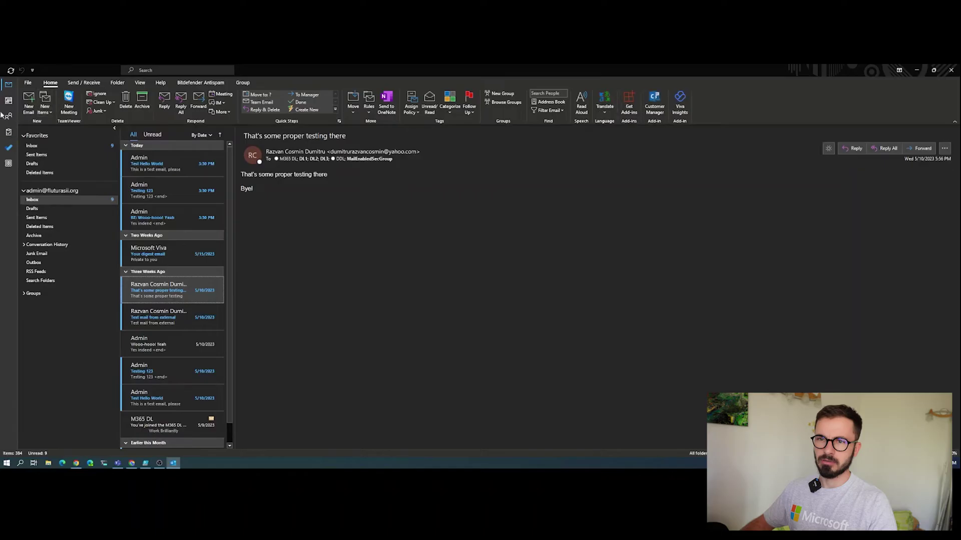
click(8, 101)
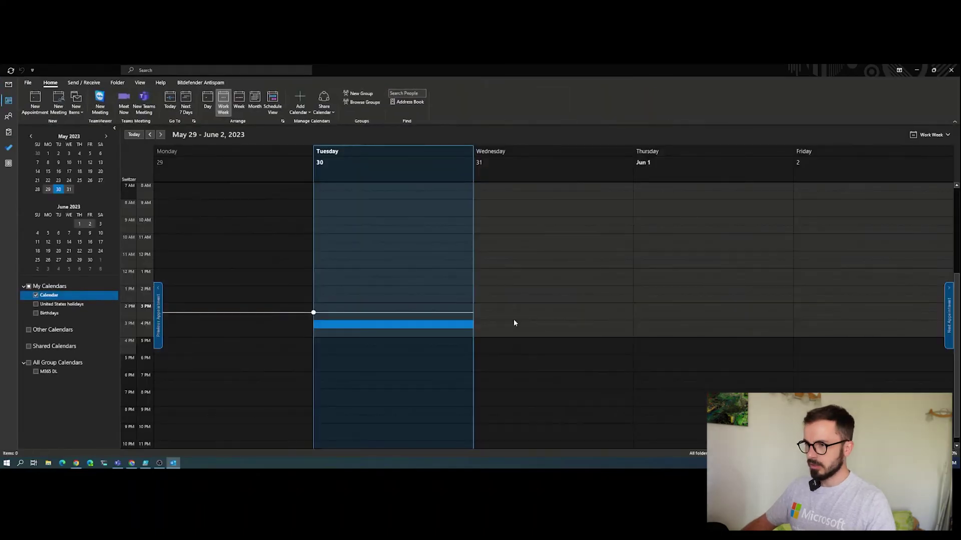
Create a meeting for Wednesday 5/31, 3:00–4:00 PM, and maximize its window.
drag(509, 309, 501, 323)
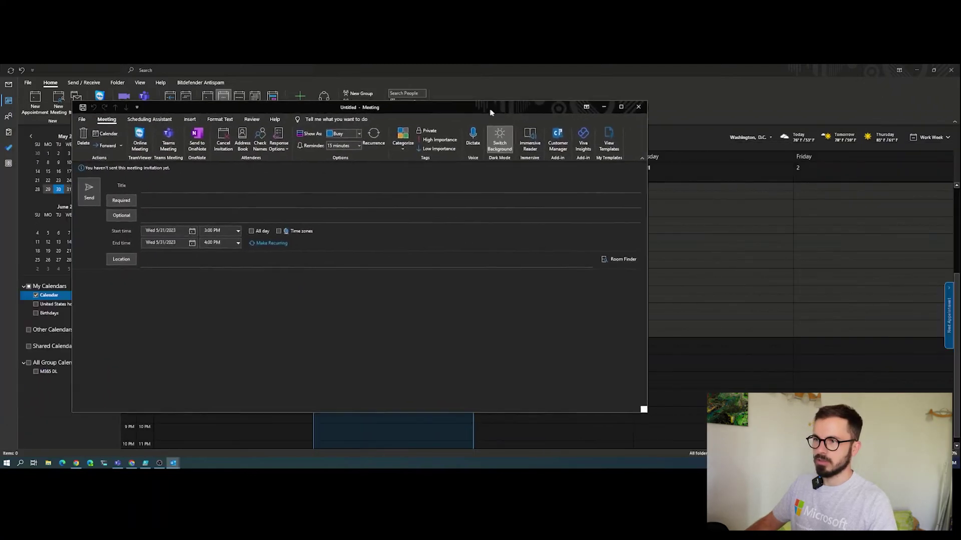
drag(489, 107, 515, 107)
double_click(516, 107)
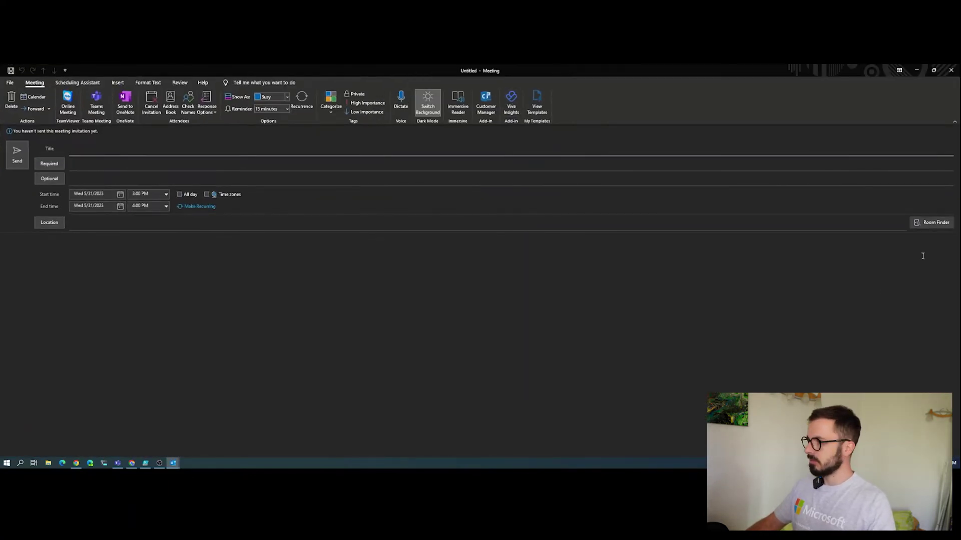
Bring up Room Finder beside Location, listing Rooms 1–3 in New York Rooms.
click(923, 250)
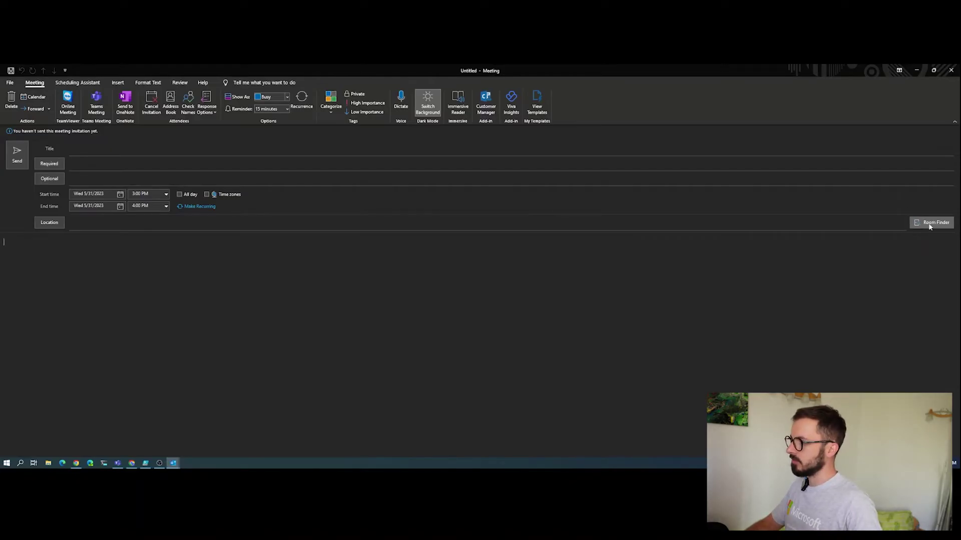
click(930, 225)
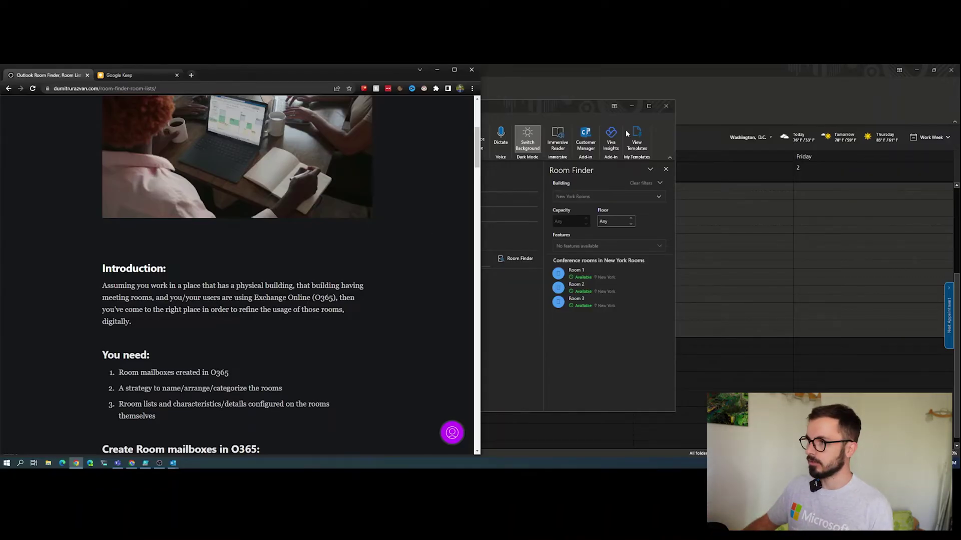
Minimize Outlook and review the blog's requirements for room mailboxes and room details.
click(630, 107)
click(916, 70)
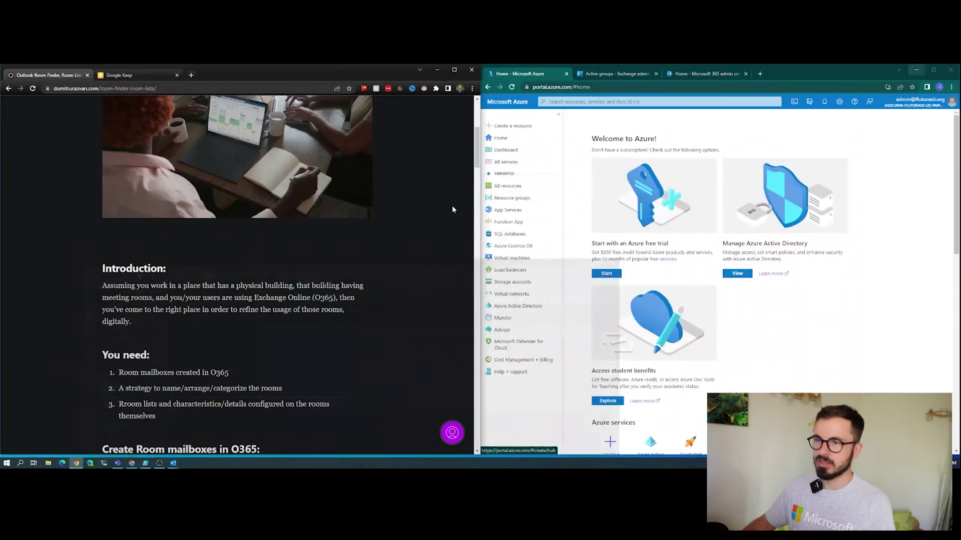
scroll(154, 308, down, 2)
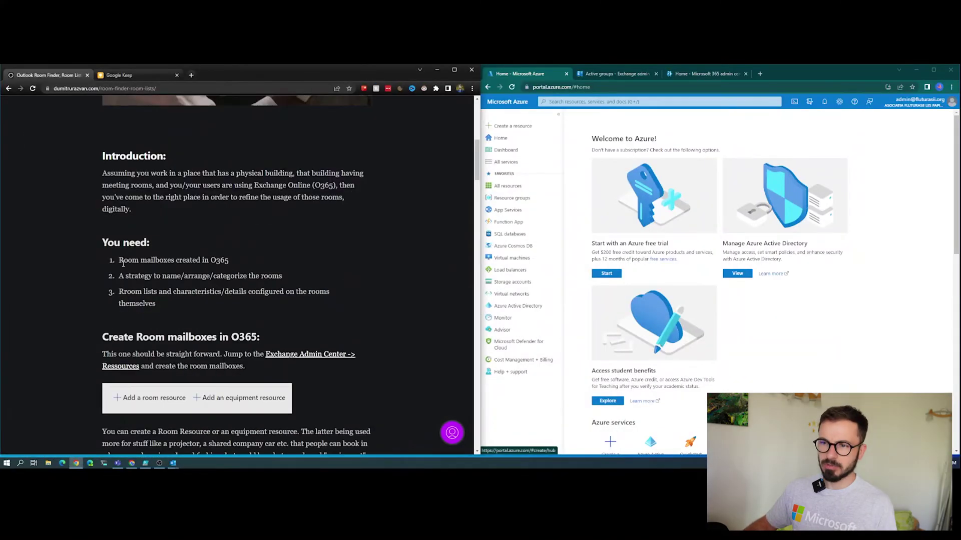
triple_click(239, 264)
click(238, 264)
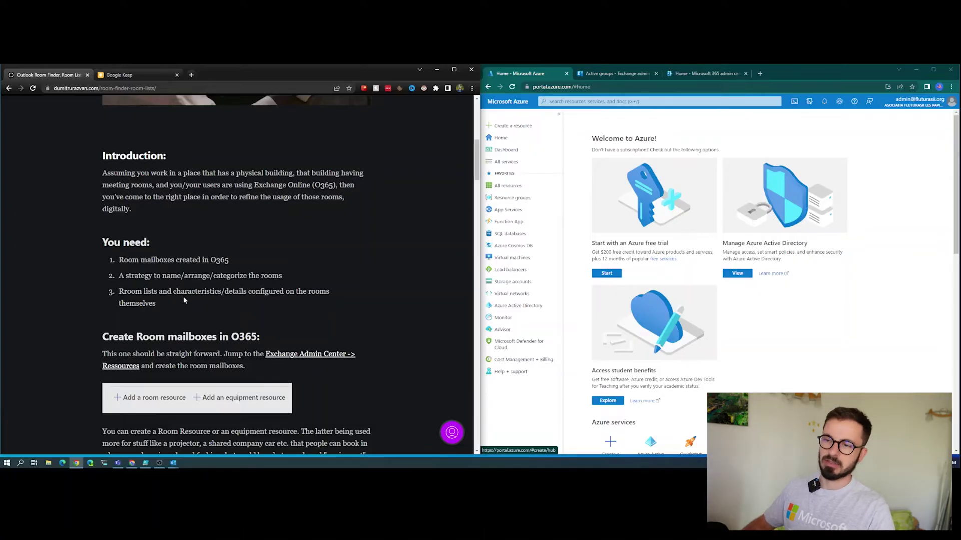
drag(226, 293, 315, 295)
click(338, 302)
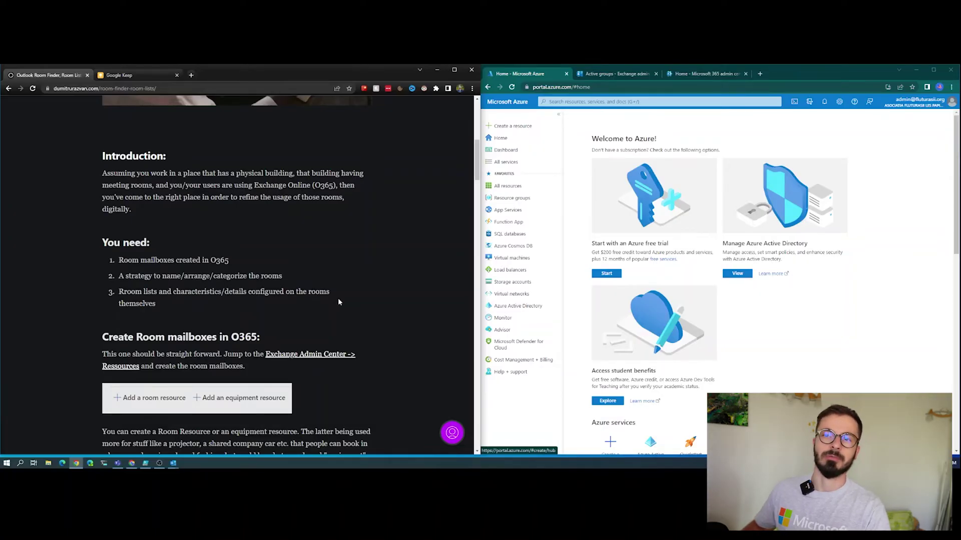
drag(119, 293, 143, 293)
click(140, 294)
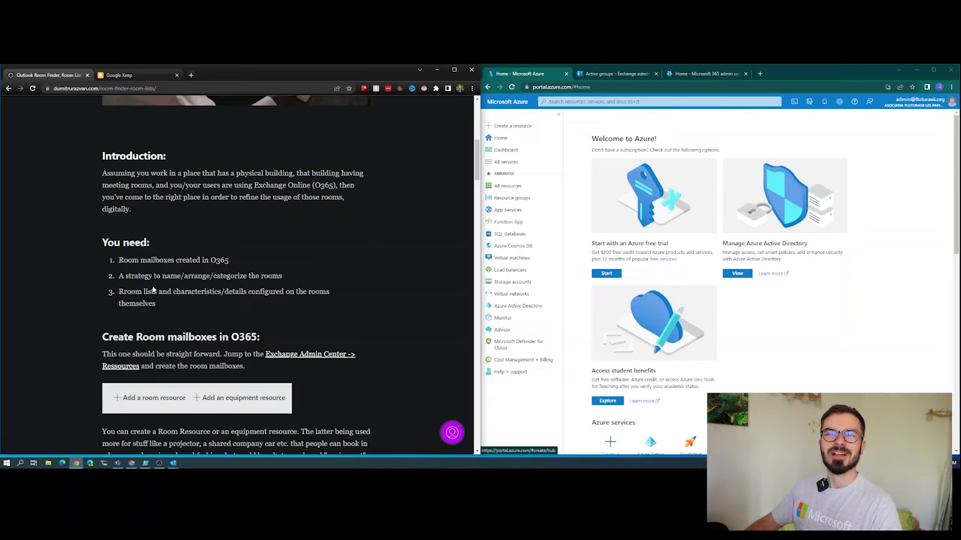
Read the 'Create Room mailboxes in O365' section, then show Exchange admin center's Groups page.
scroll(184, 349, down, 3)
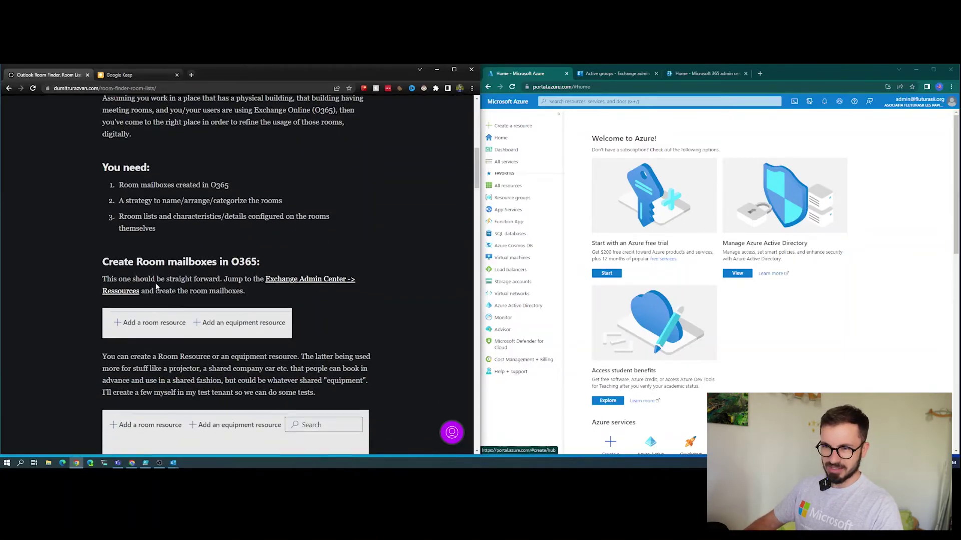
drag(135, 280, 233, 280)
click(234, 290)
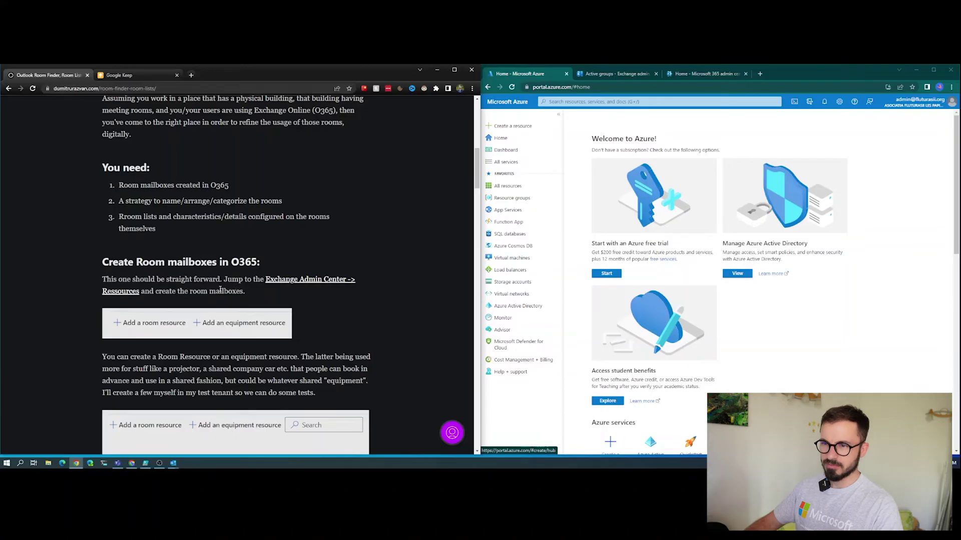
scroll(220, 290, down, 4)
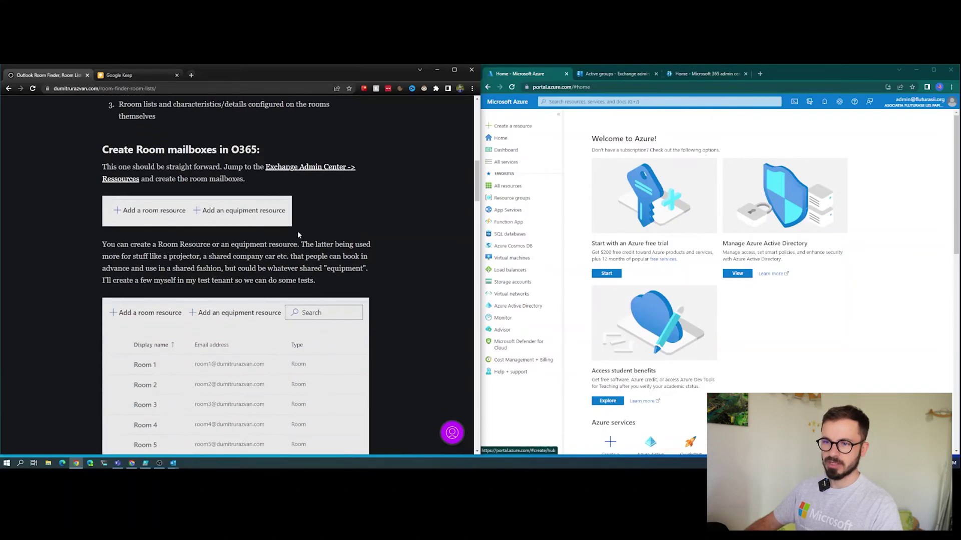
scroll(298, 235, down, 1)
click(616, 73)
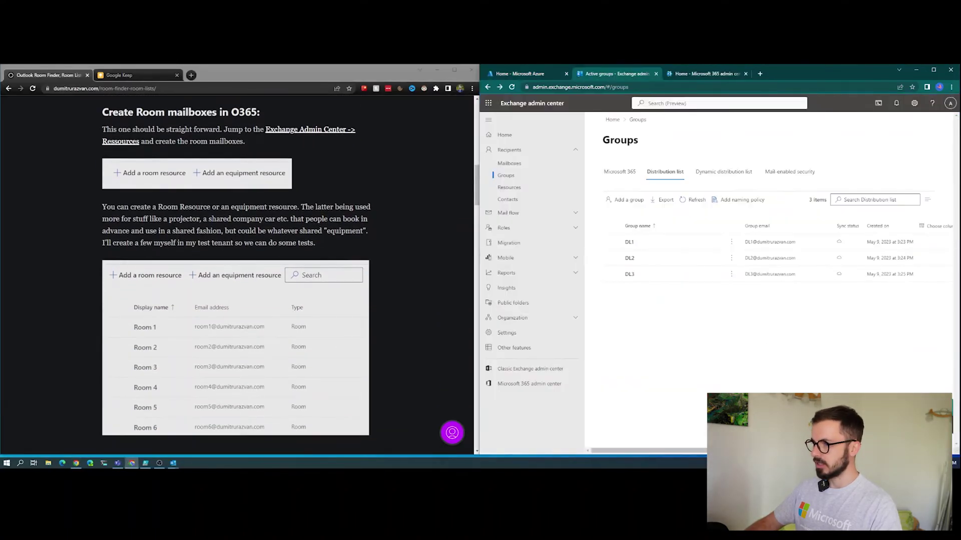
From Recipients > Resources listing Rooms 1–6, launch the Set up room mailbox wizard.
click(526, 188)
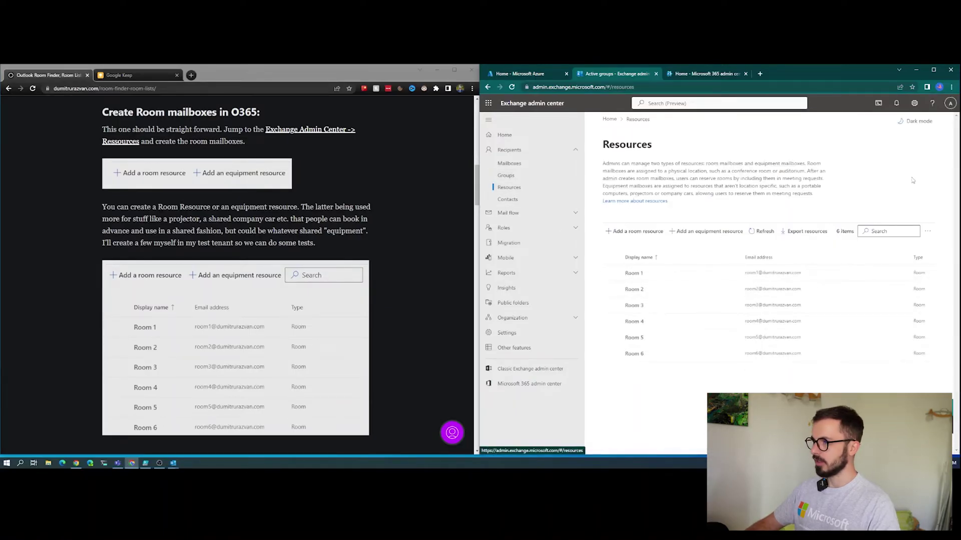
click(538, 89)
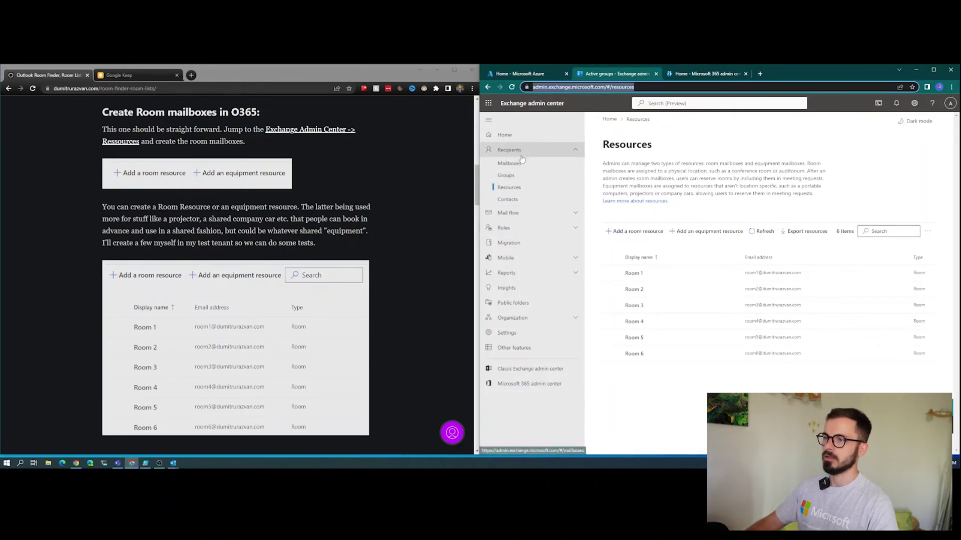
click(512, 190)
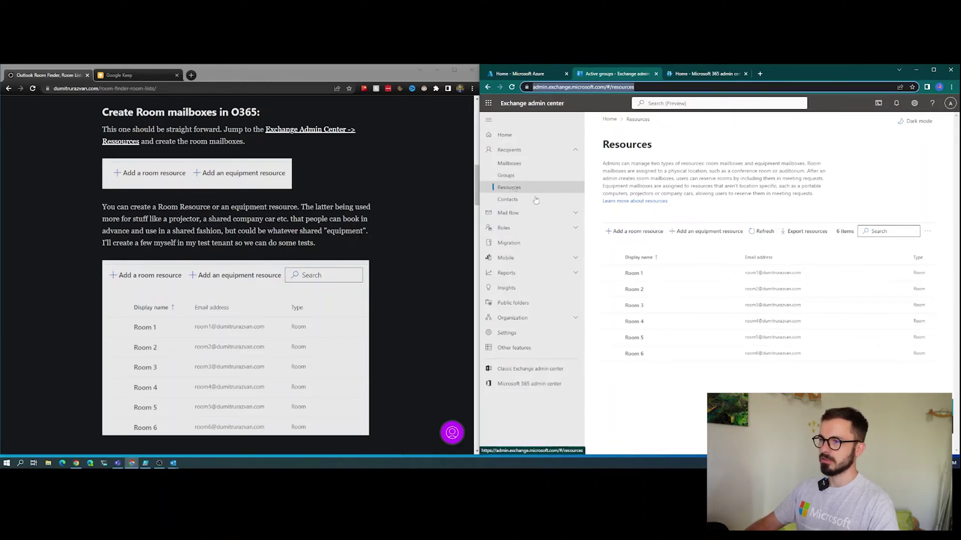
click(630, 237)
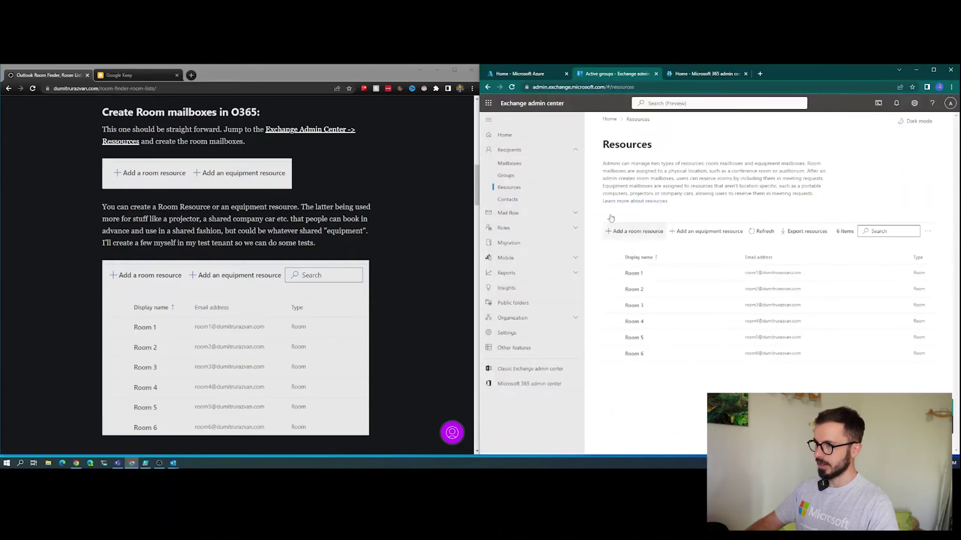
click(631, 231)
click(669, 197)
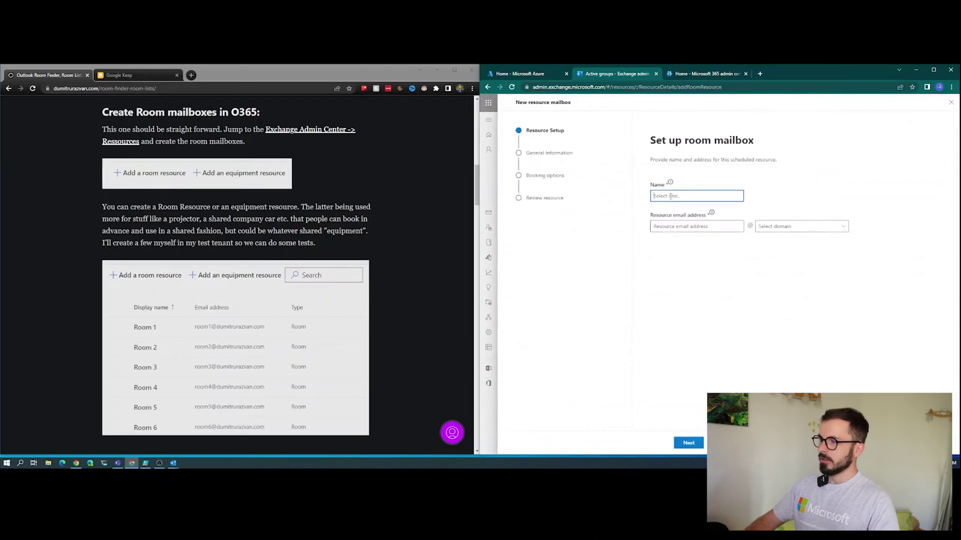
text(Room 7)
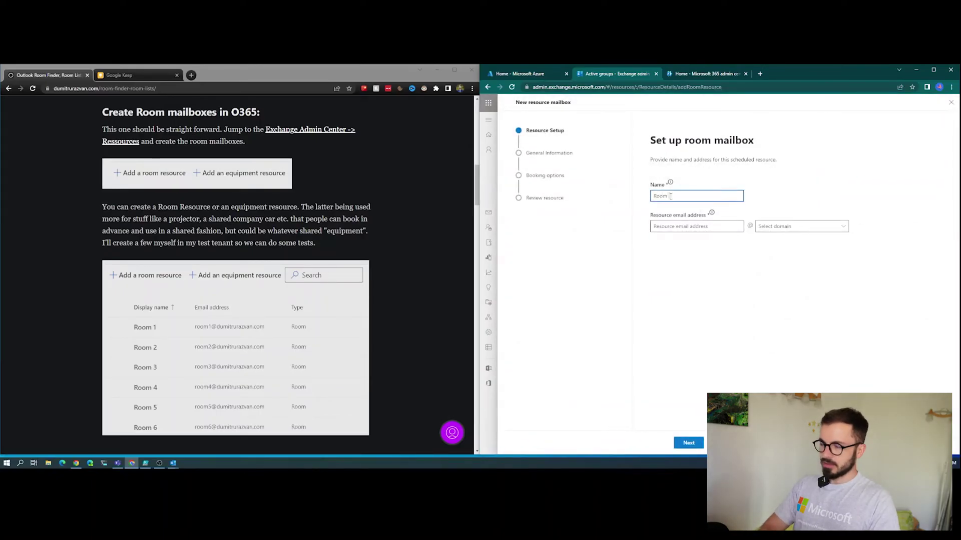
click(687, 226)
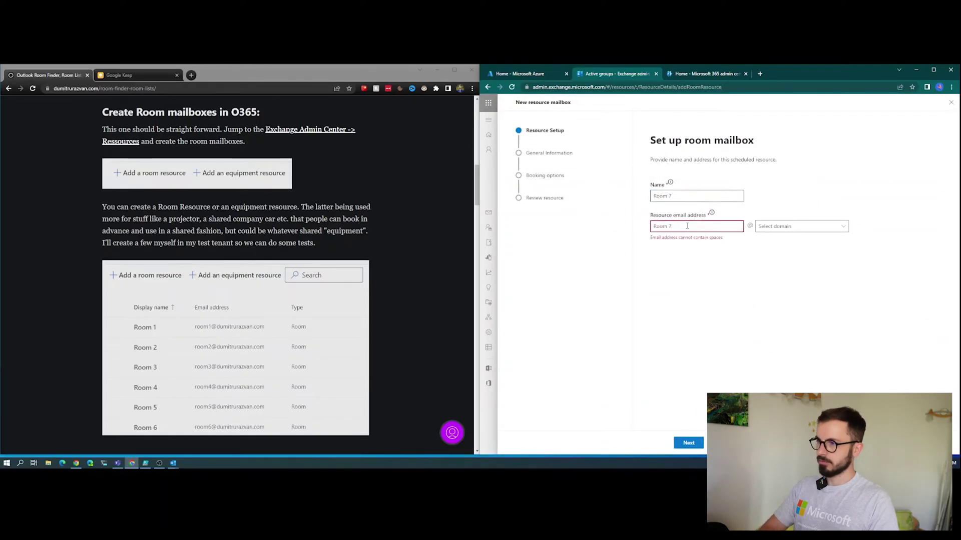
text(Room7)
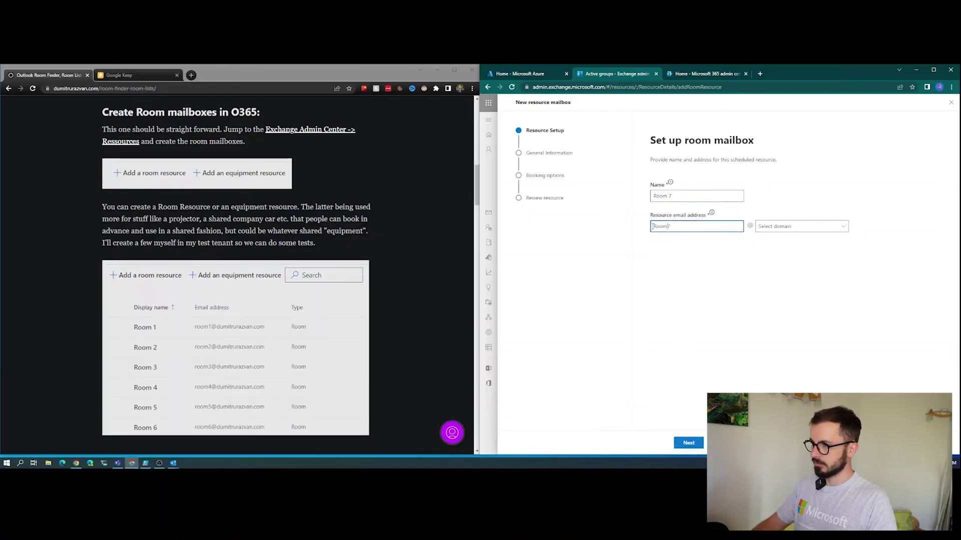
click(652, 226)
key(Delete)
text(r)
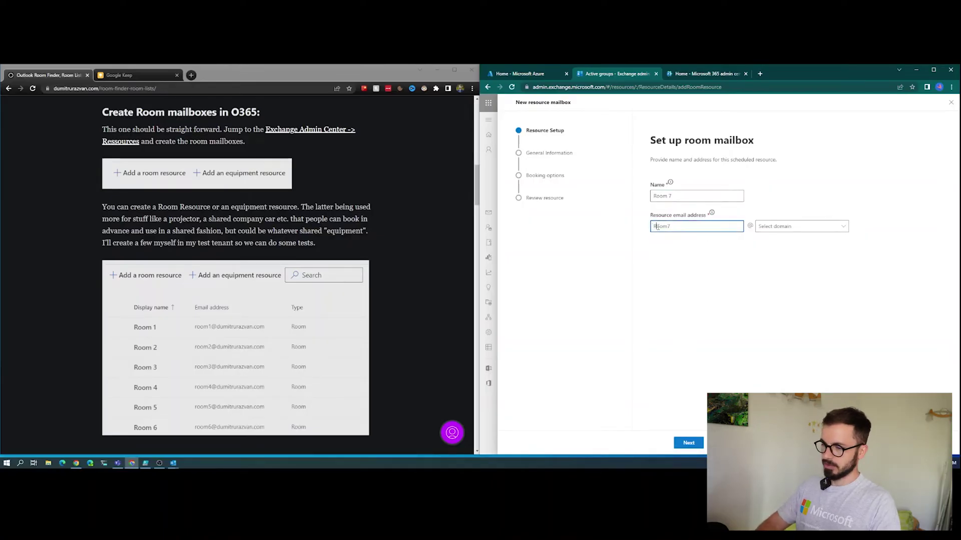
click(826, 228)
click(783, 249)
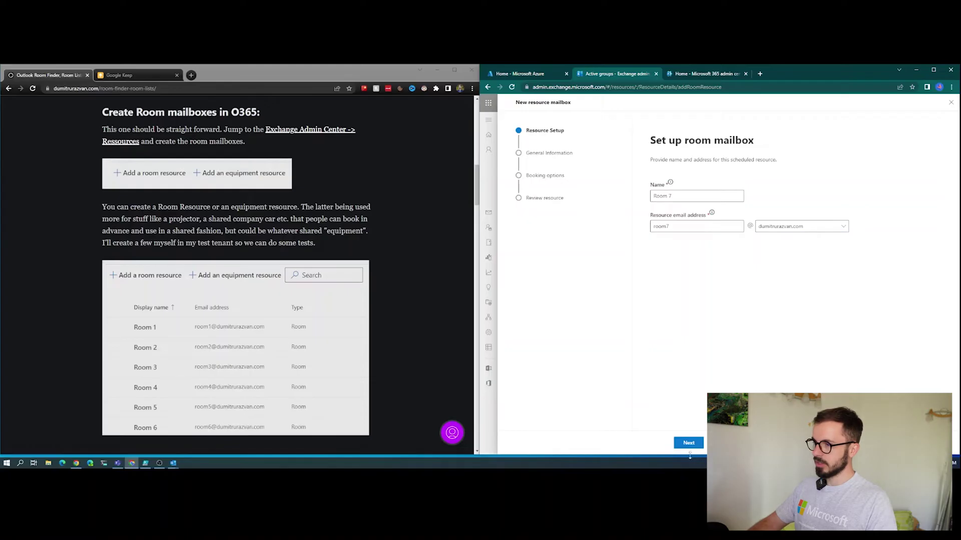
Go through the properties, booking and review steps and create the Room 7 mailbox.
click(689, 443)
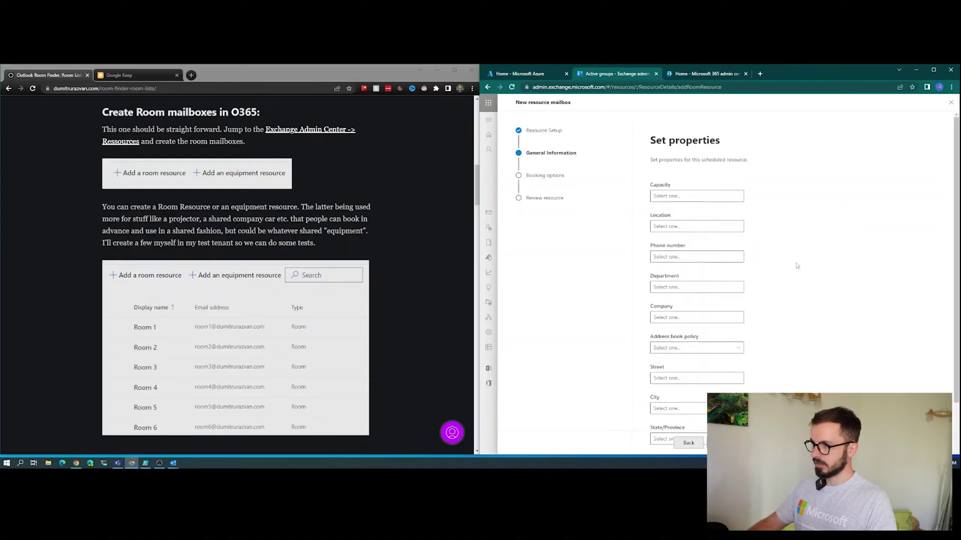
scroll(801, 350, down, 2)
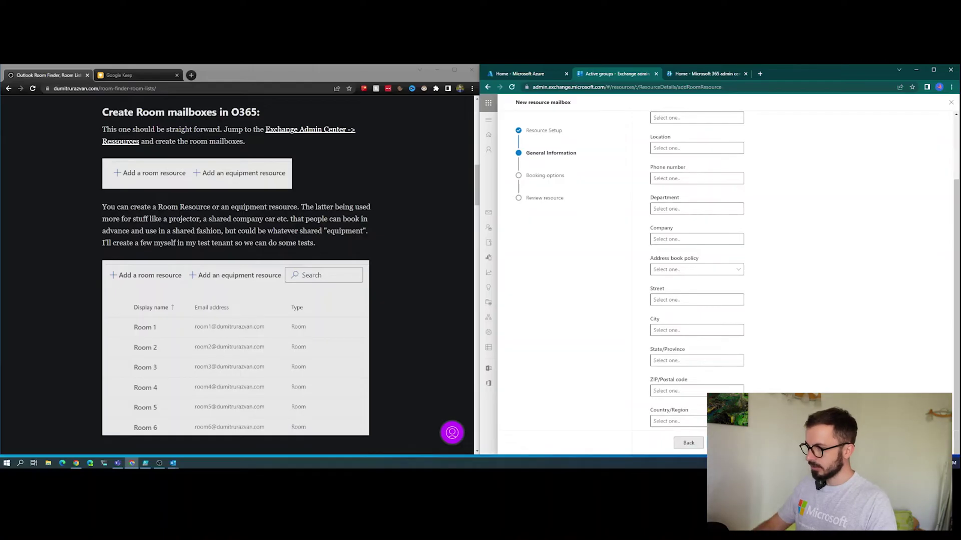
click(726, 443)
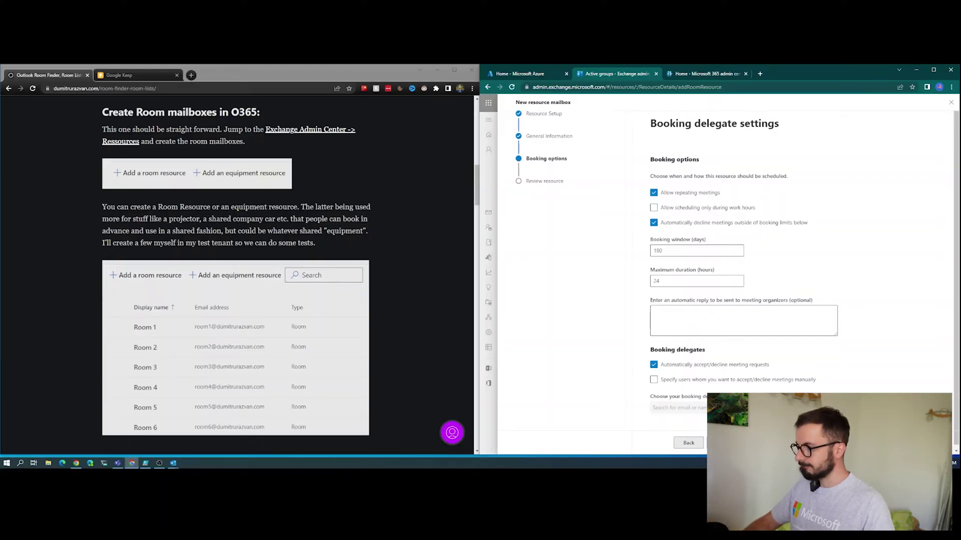
click(720, 443)
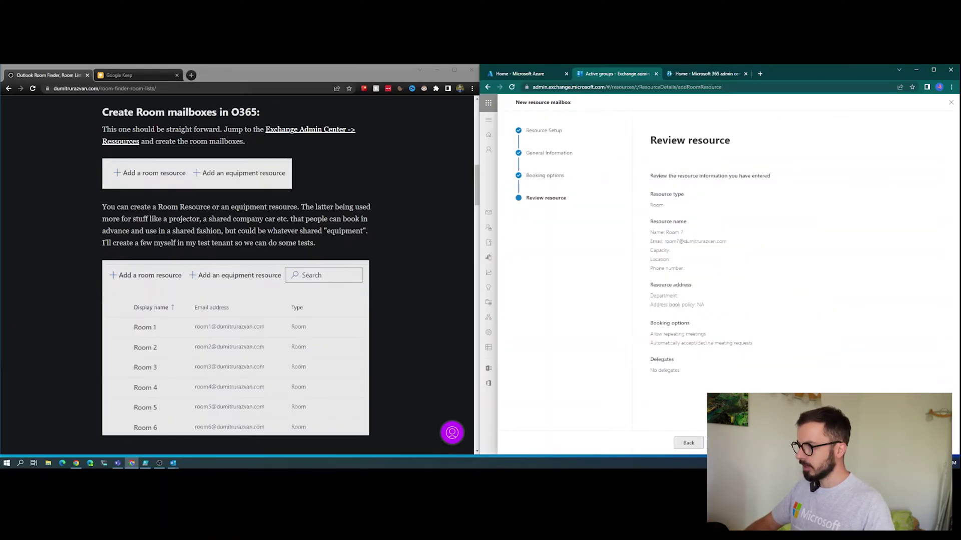
click(721, 443)
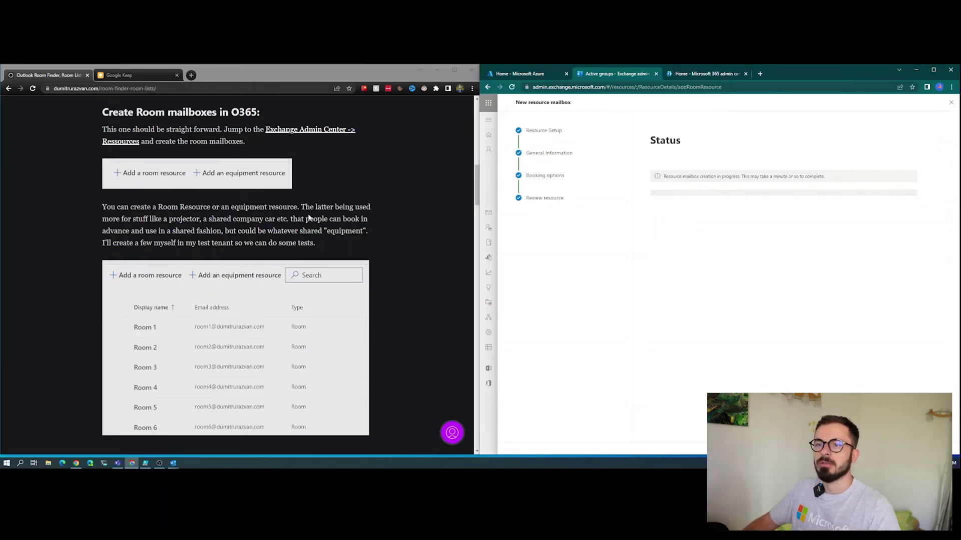
scroll(309, 216, down, 4)
Scroll the blog past the rooms table down to 'The Strategy:' section.
scroll(307, 214, down, 2)
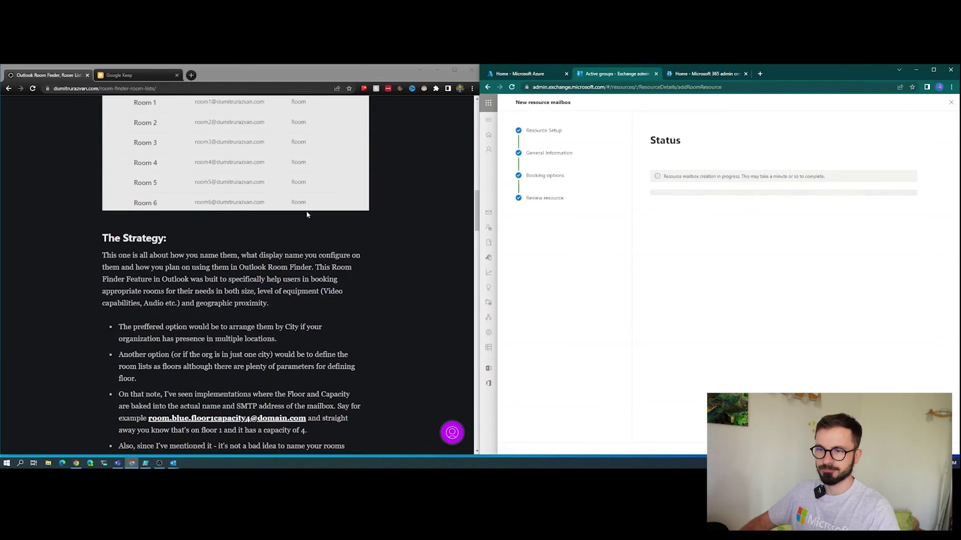
scroll(307, 214, down, 2)
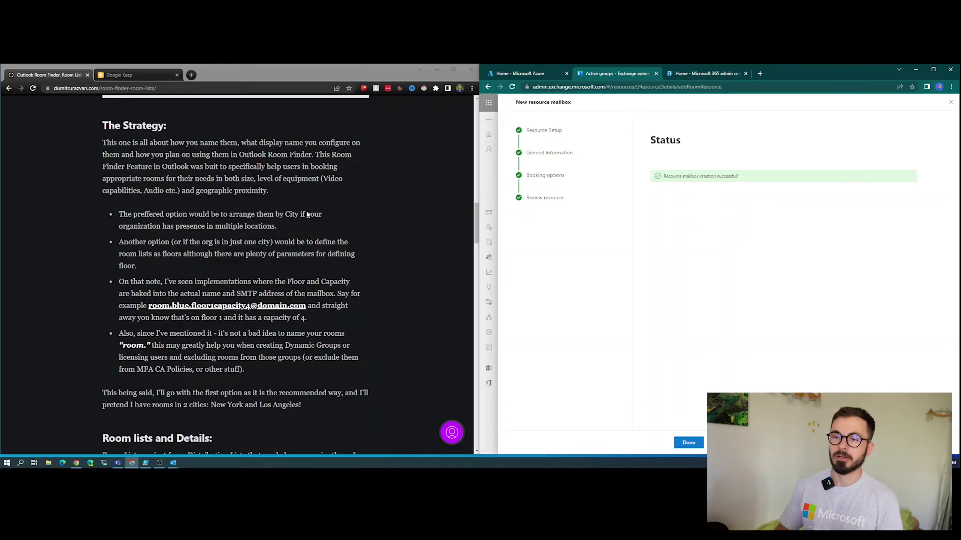
Highlight the Strategy tips on floor room lists, address encoding and naming, then open Azure AD.
drag(119, 242, 360, 257)
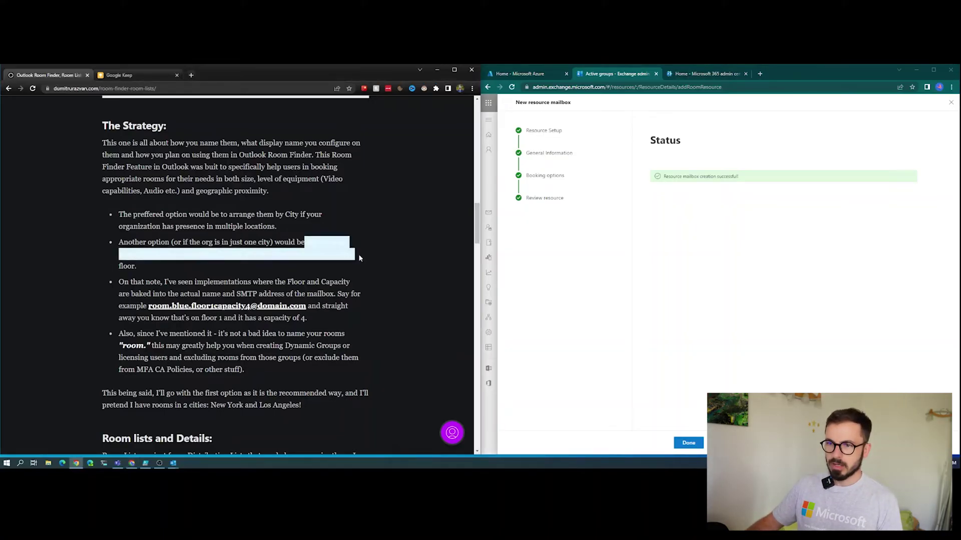
click(224, 272)
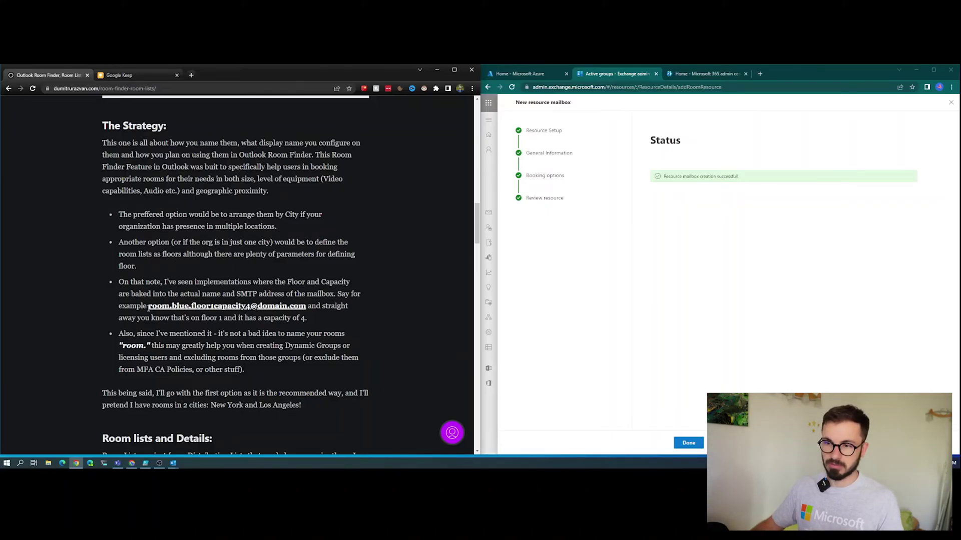
drag(148, 306, 392, 313)
click(394, 314)
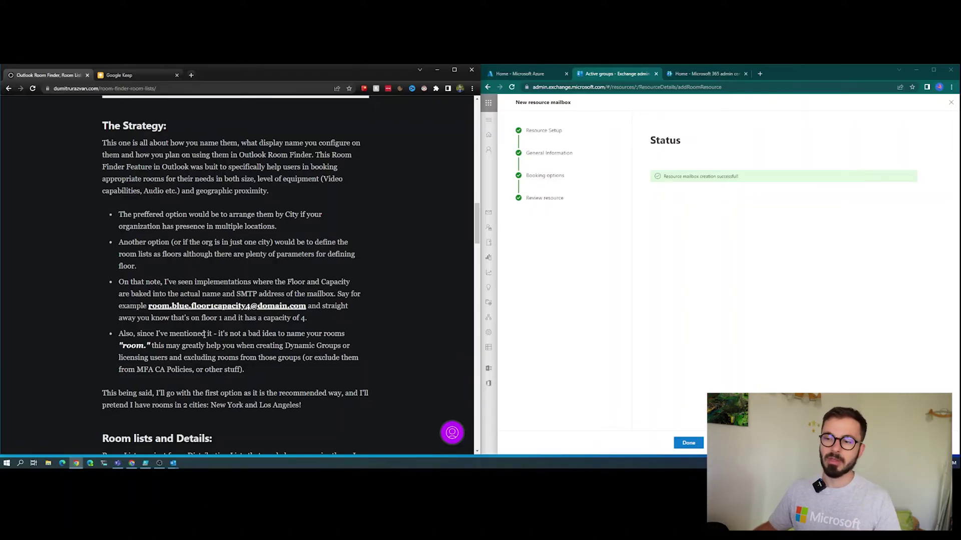
double_click(127, 346)
click(148, 347)
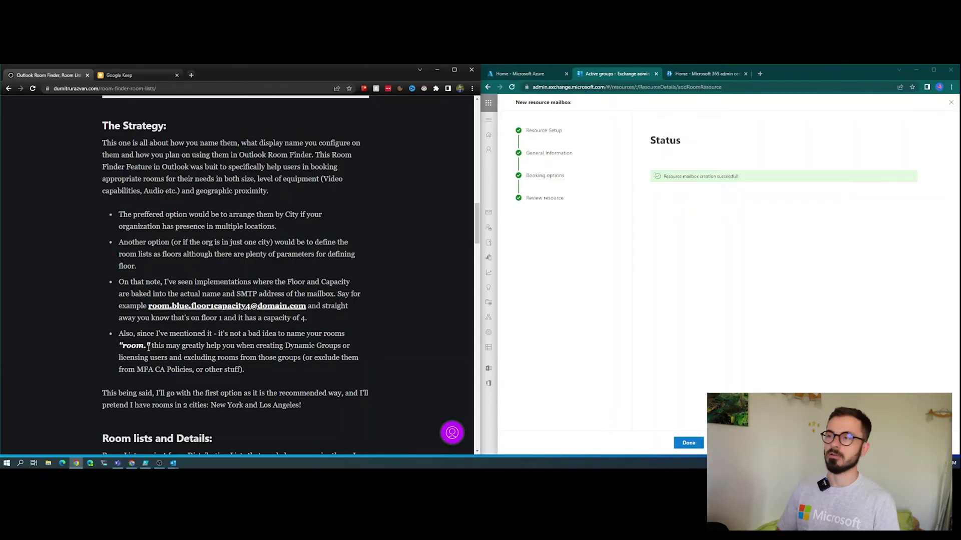
click(545, 74)
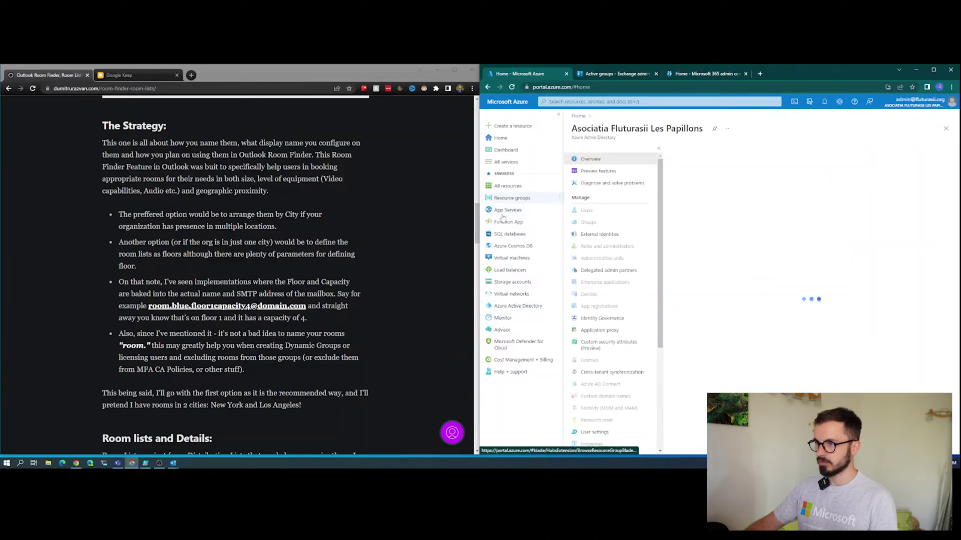
Show Azure AD's All users list of 17 users, including the Room 1–5 accounts.
click(601, 210)
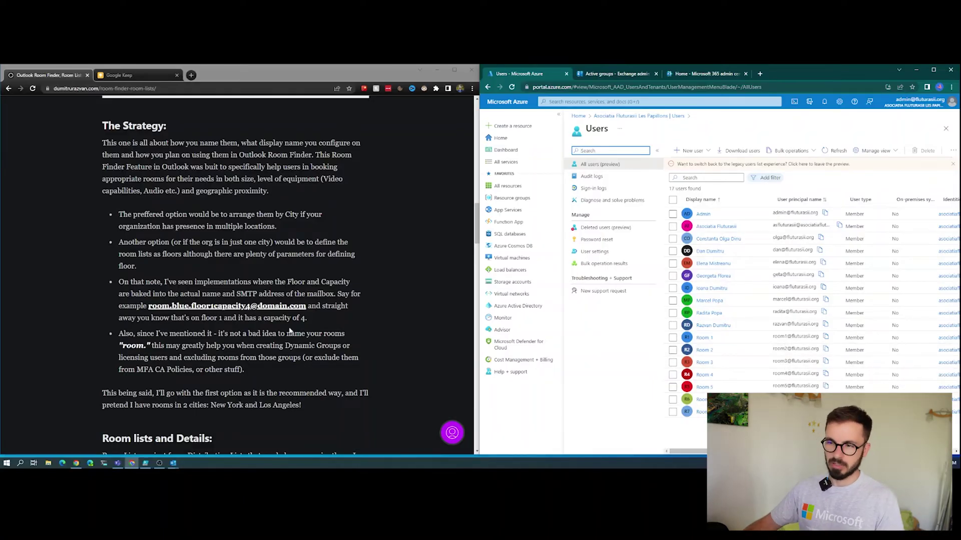
scroll(373, 310, down, 3)
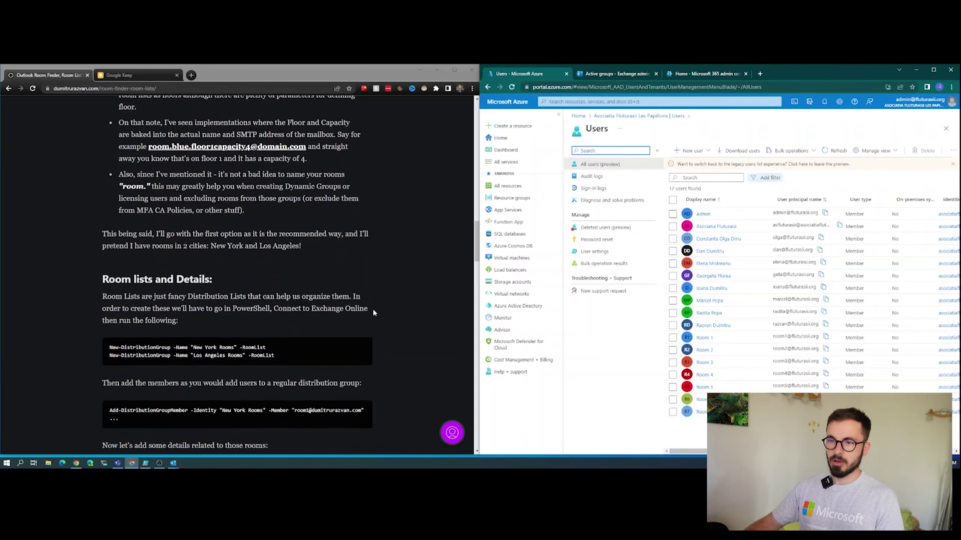
Scroll the blog to 'Room lists and Details:' and bring up PowerShell ISE's empty script.
scroll(374, 311, down, 3)
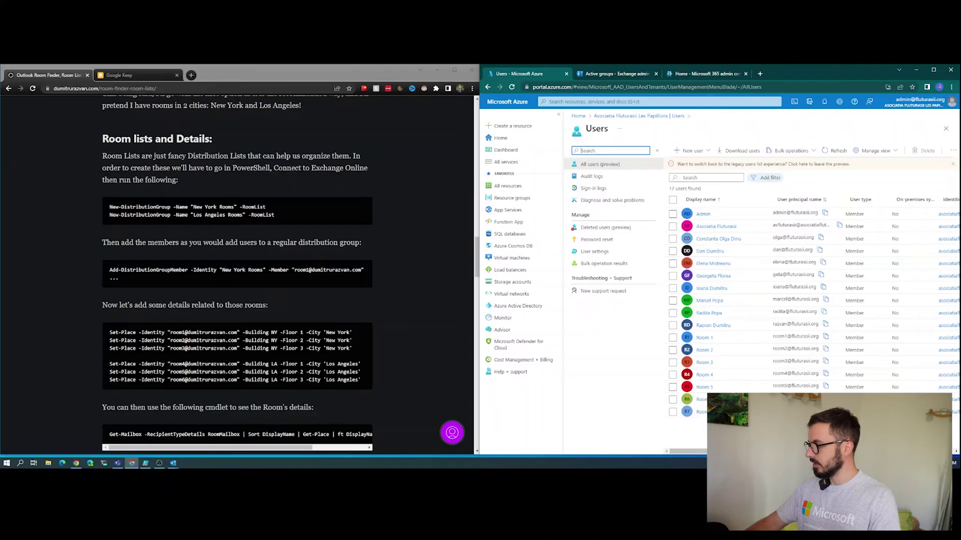
key(alt+Tab)
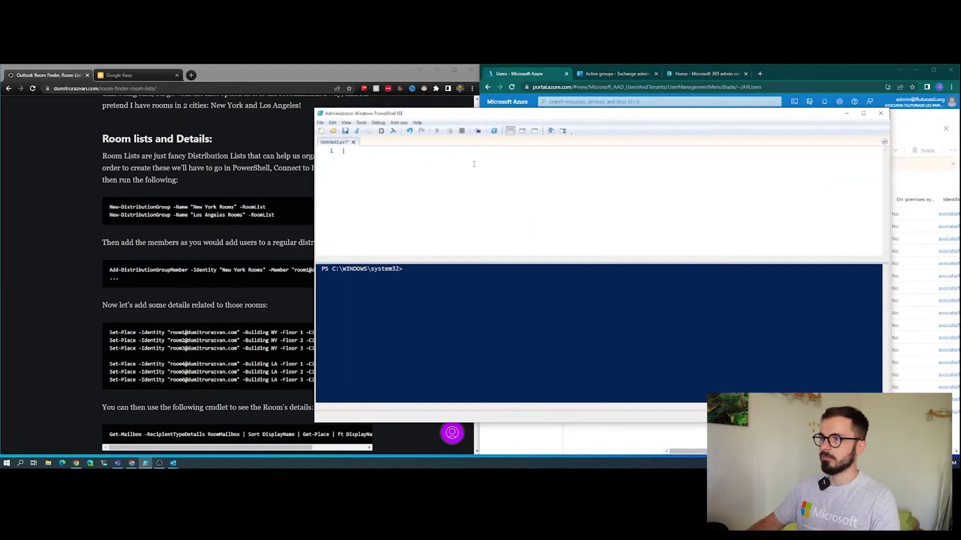
Snap PowerShell ISE to the right half and run Connect-ExchangeOnline.
drag(566, 116, 956, 139)
click(567, 137)
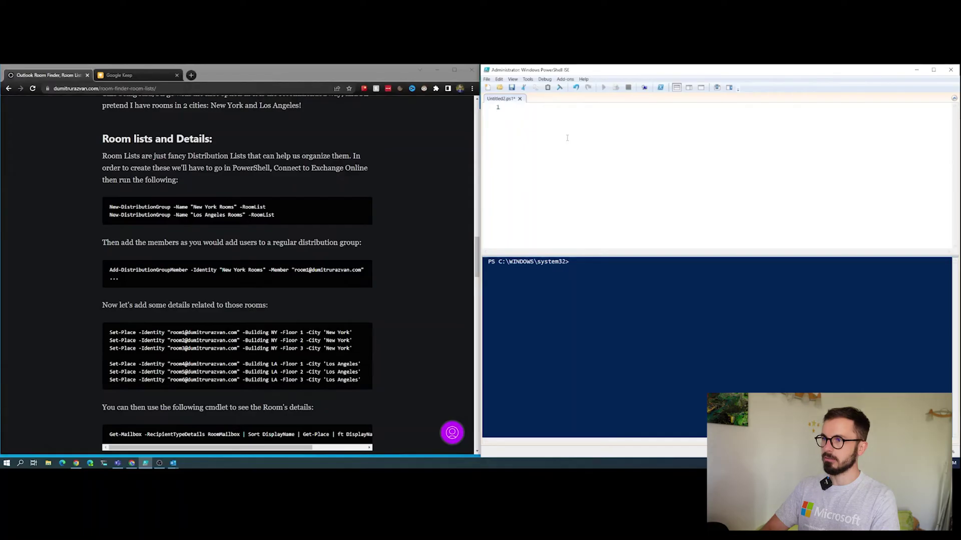
text(conn)
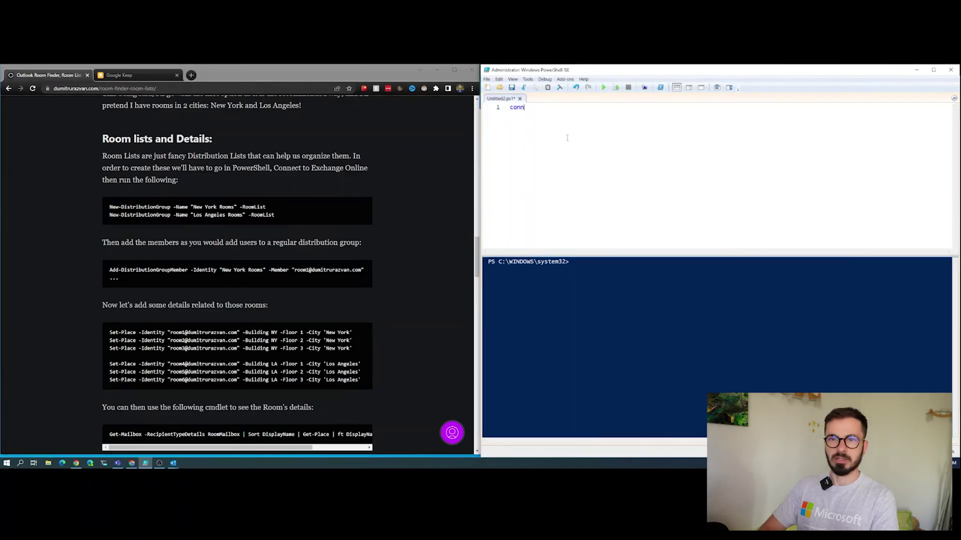
text(ect-Exchan)
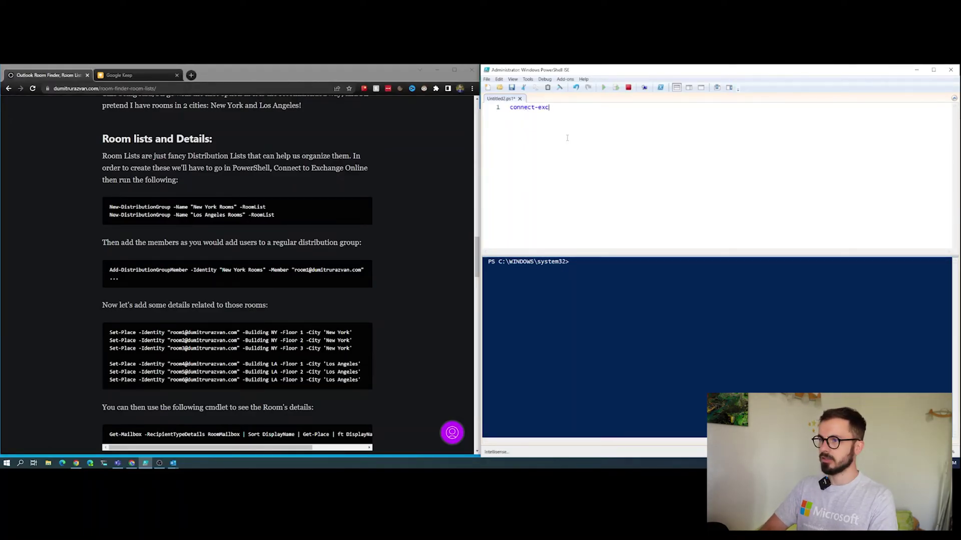
key(Tab)
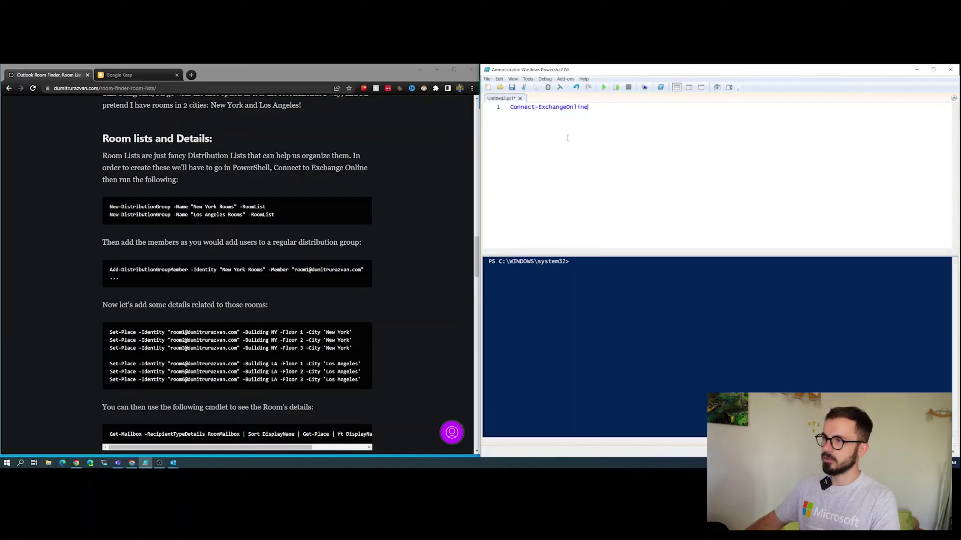
click(615, 89)
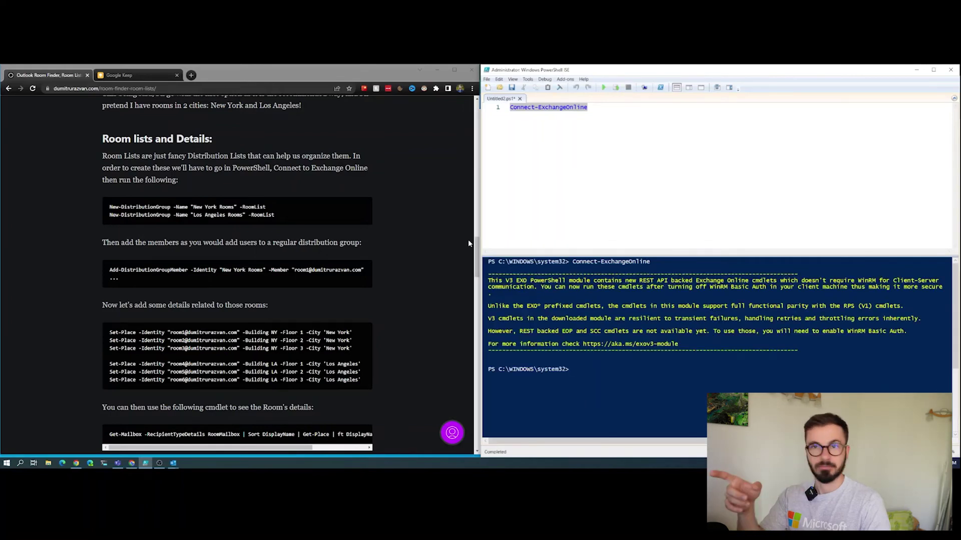
Copy the blog's New-DistributionGroup -RoomList commands for New York Rooms and Los Angeles Rooms into script line 3.
click(276, 212)
click(548, 130)
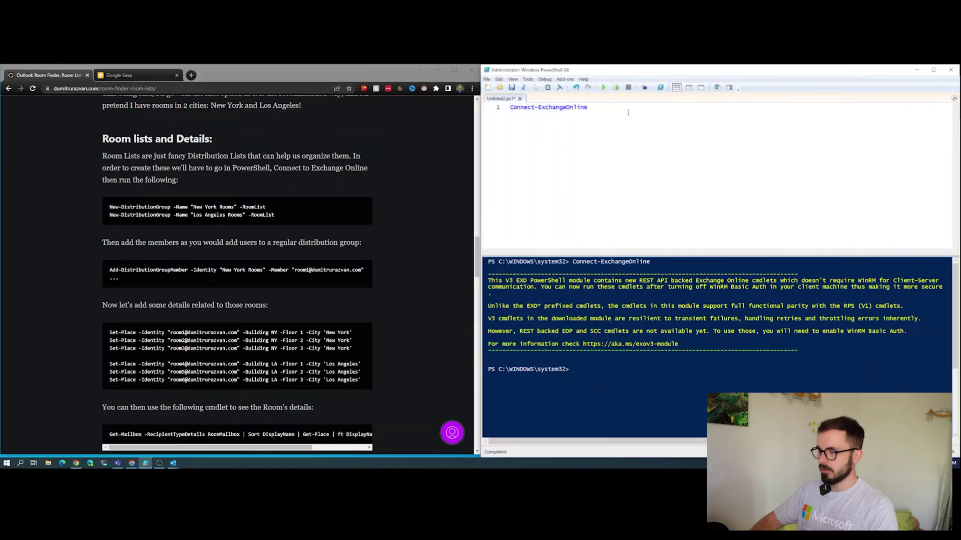
key(Return)
key(Return)
drag(289, 214, 110, 206)
key(ctrl+c)
click(536, 129)
key(ctrl+v)
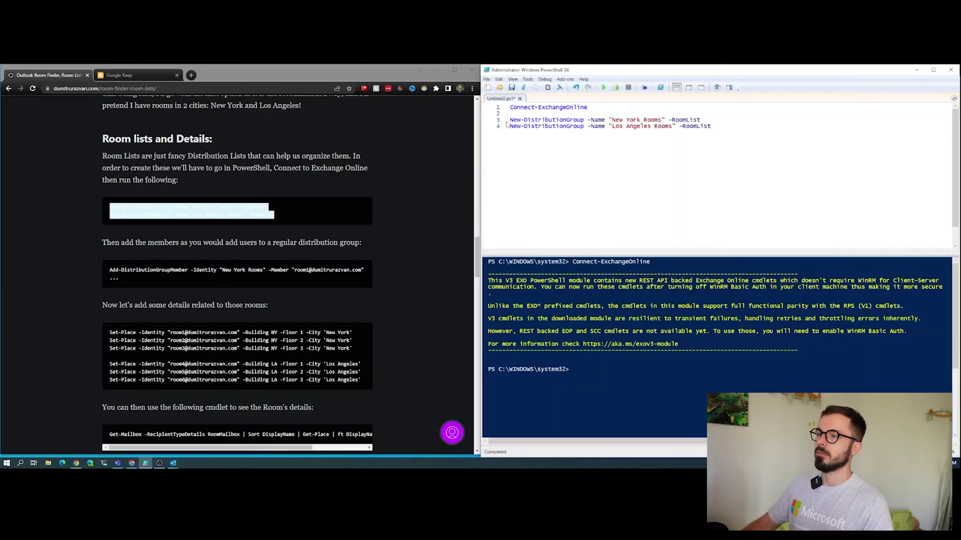
Highlight New-DistributionGroup and the -RoomList switch on line 3 to point them out.
drag(510, 120, 660, 120)
click(627, 120)
click(660, 120)
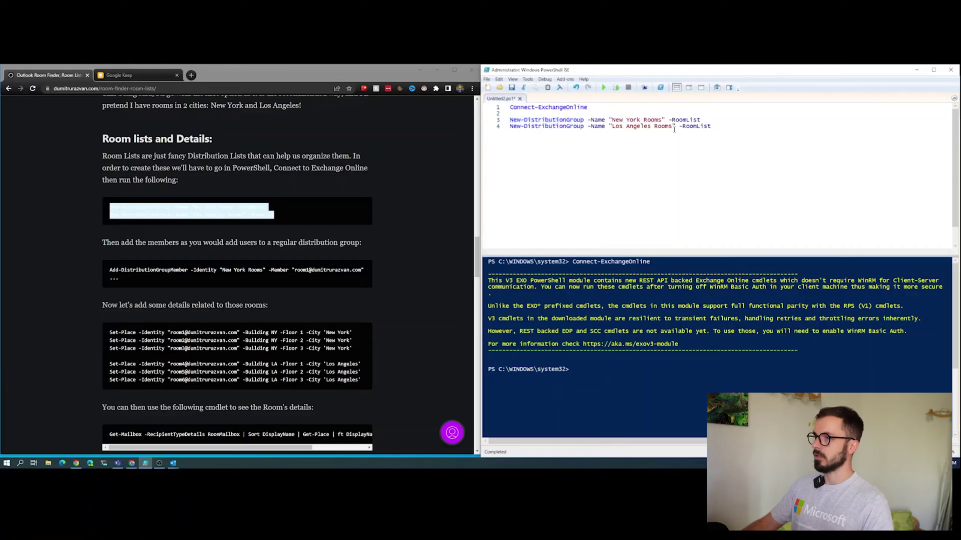
mouse_move(671, 120)
mouse_down()
mouse_move(713, 120)
mouse_move(661, 120)
mouse_move(669, 119)
mouse_up()
click(713, 121)
Add Get-DistributionGroup -RecipientTypeDetails roomlist on line 6 and run it with F8.
click(736, 133)
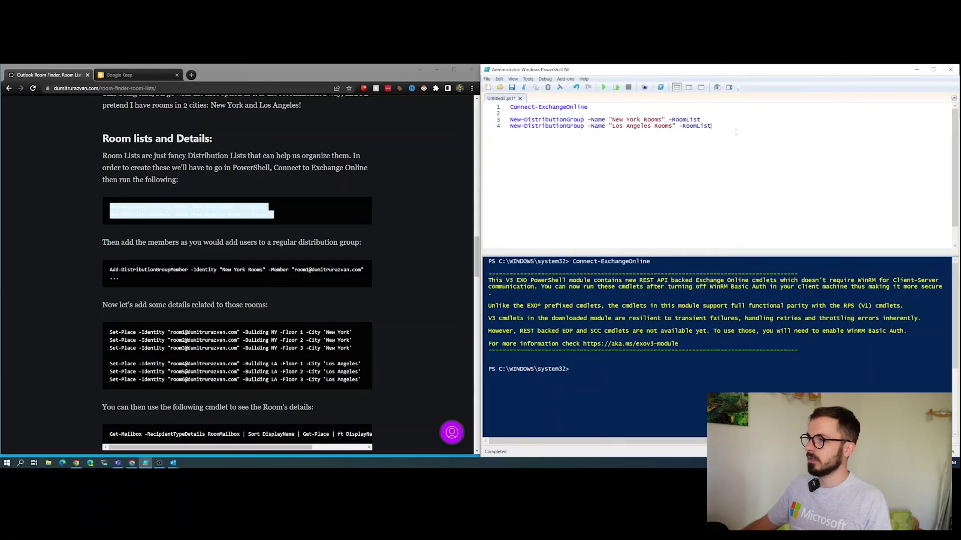
key(Return)
key(Return)
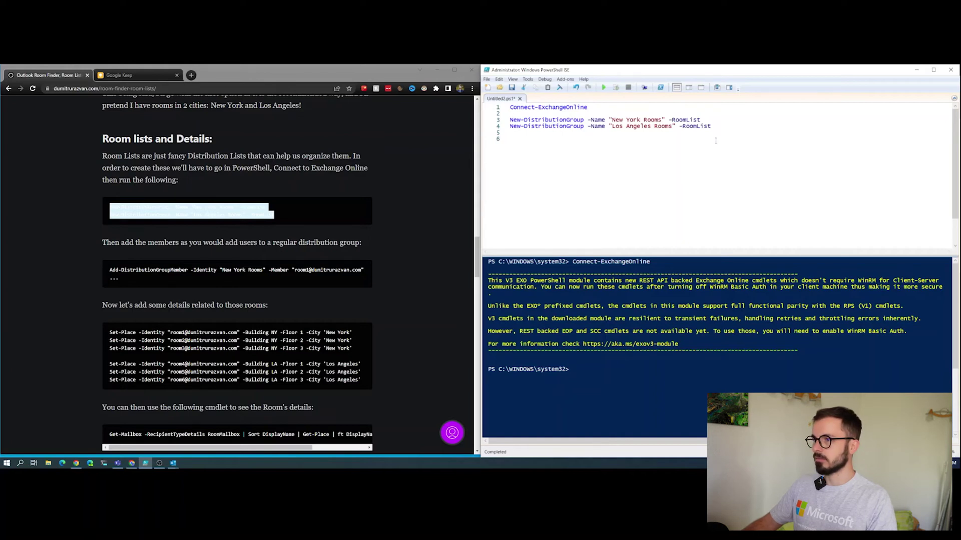
text(Get-D)
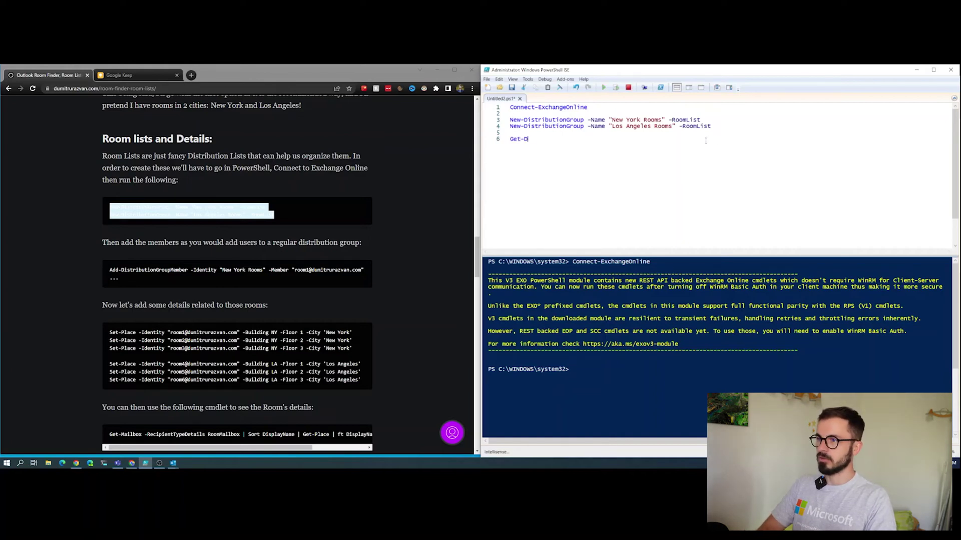
text(istributionGro)
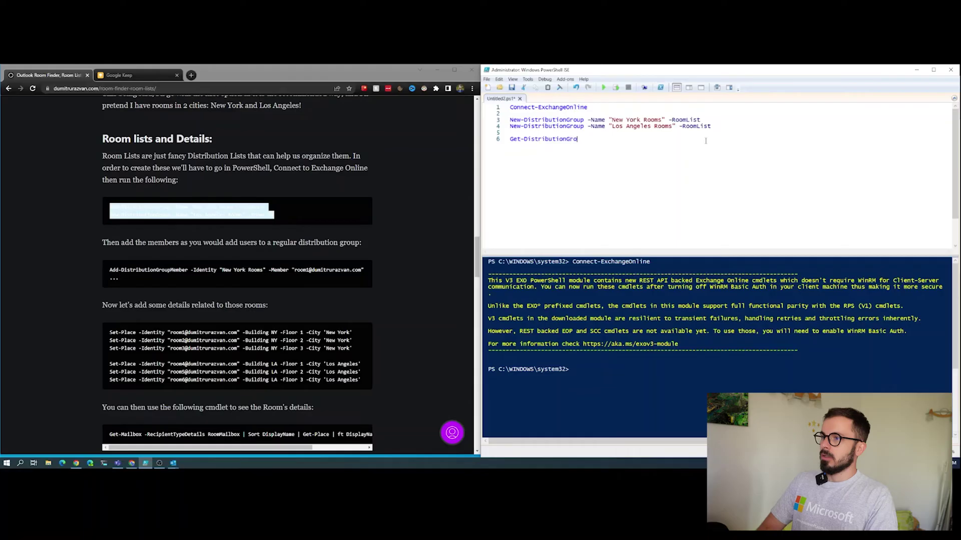
text(up -)
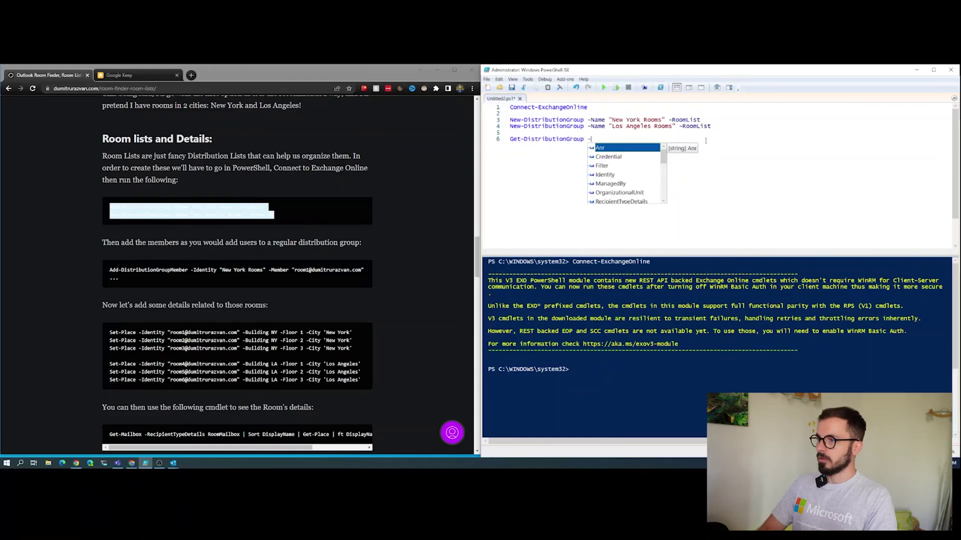
text(ty)
key(Down)
key(Tab)
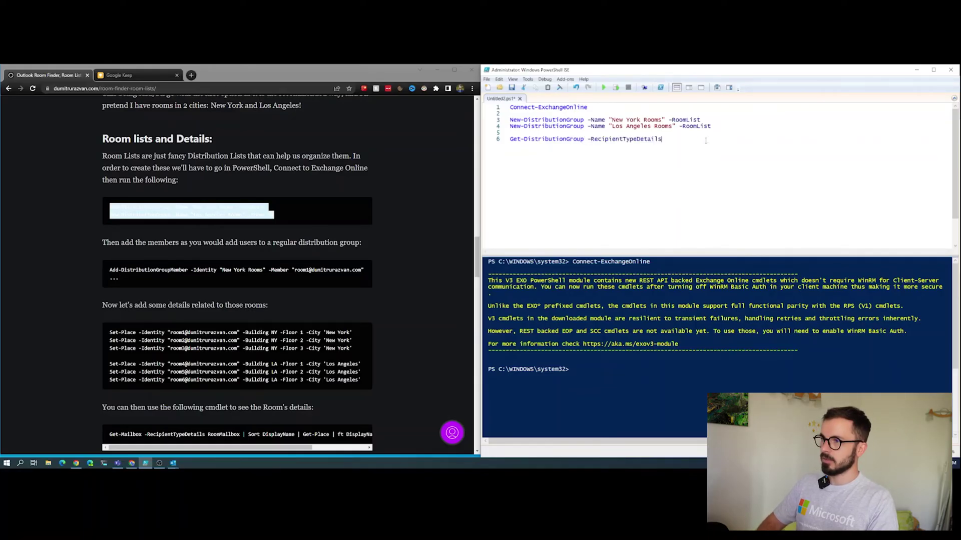
text(roomlist)
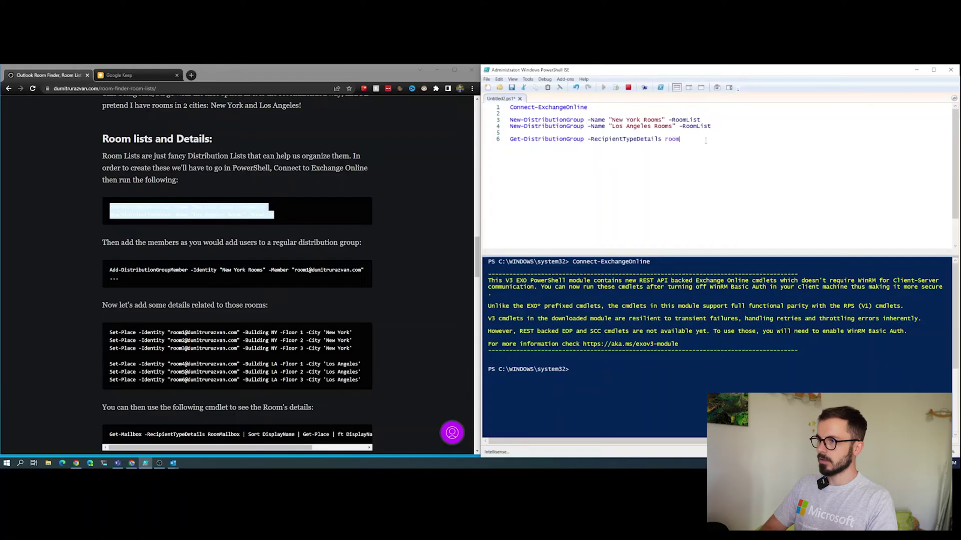
key(Return)
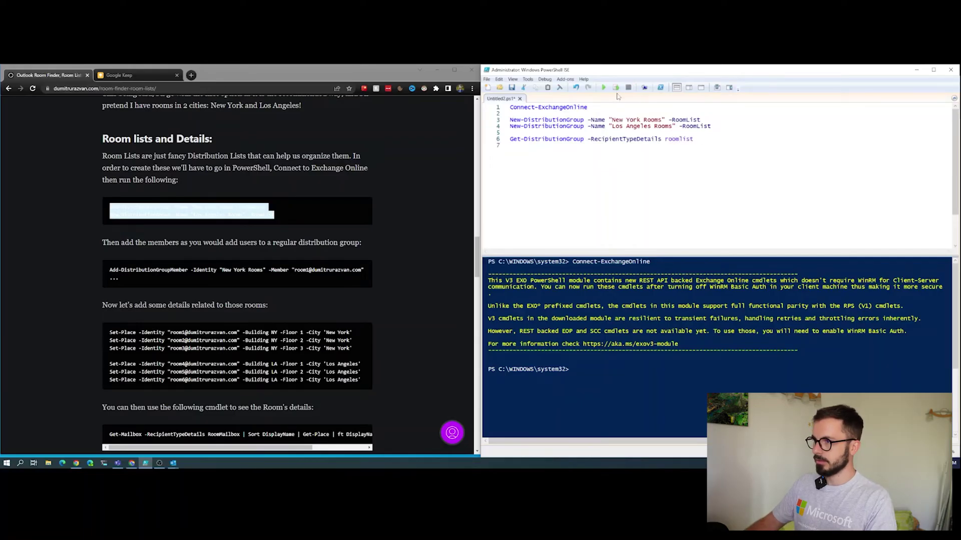
key(F8)
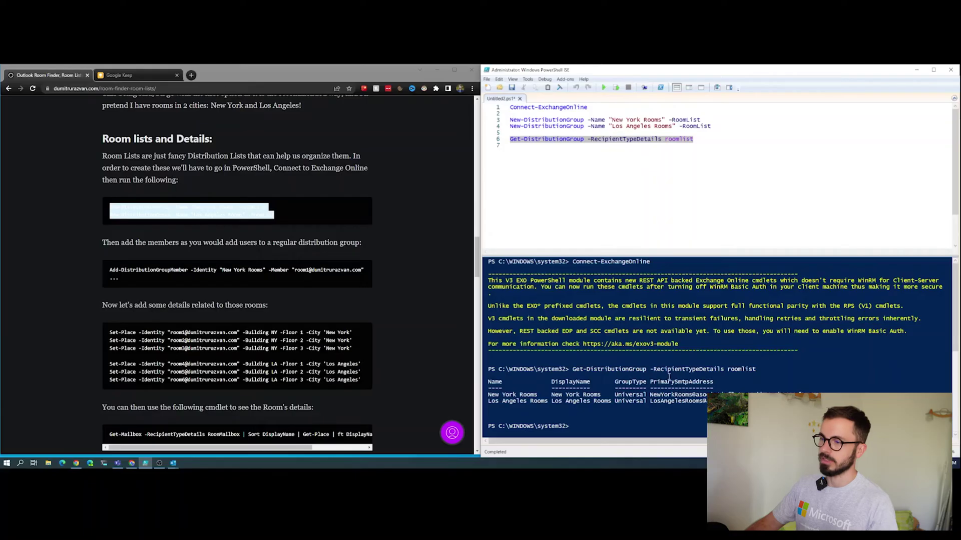
click(714, 144)
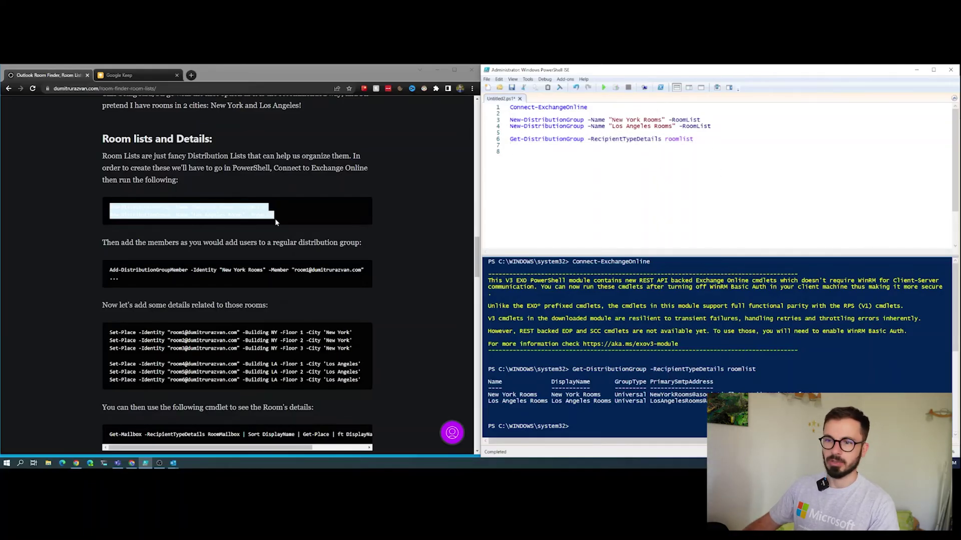
Paste the blog's Add-DistributionGroupMember line onto line 8 and edit the room number in the member address.
drag(110, 269, 364, 270)
click(753, 140)
key(Return)
key(Return)
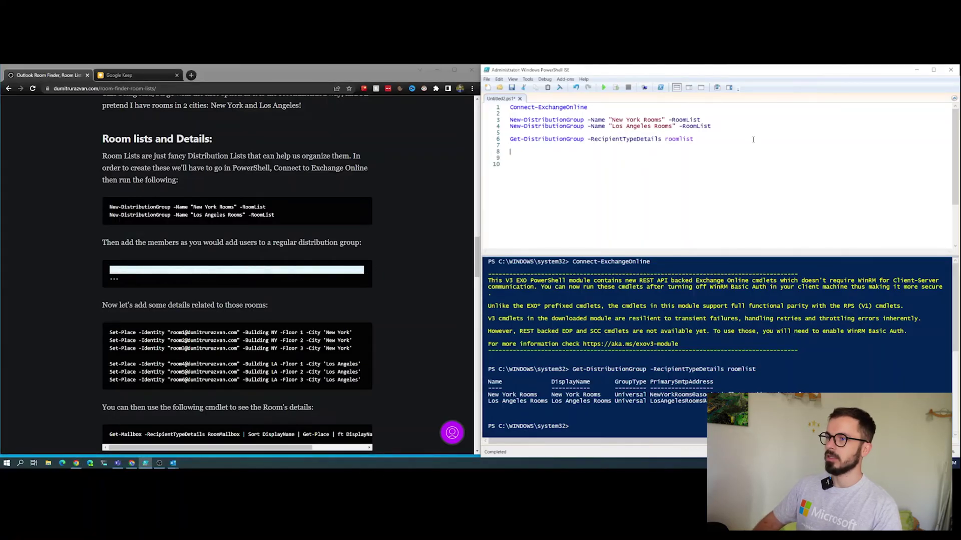
key(ctrl+v)
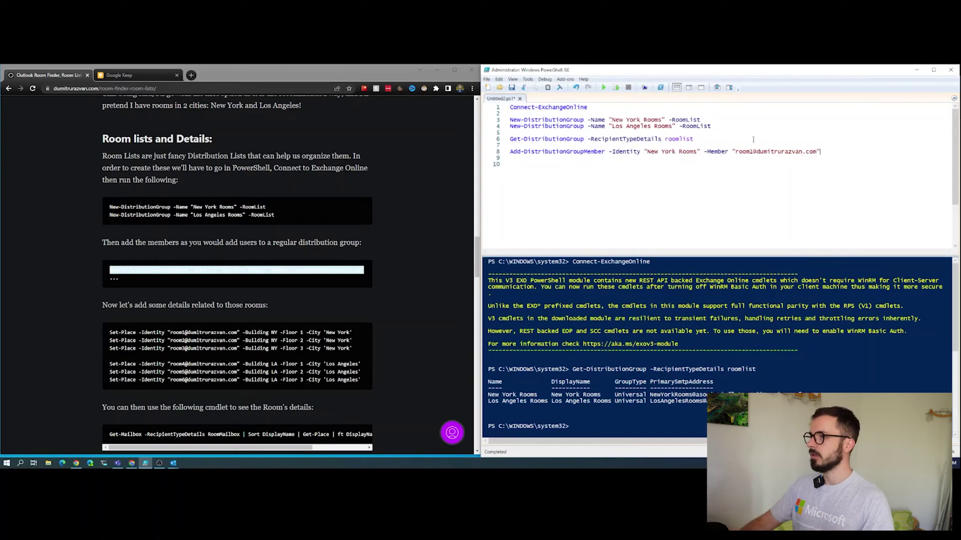
click(752, 152)
key(BackSpace)
text(2)
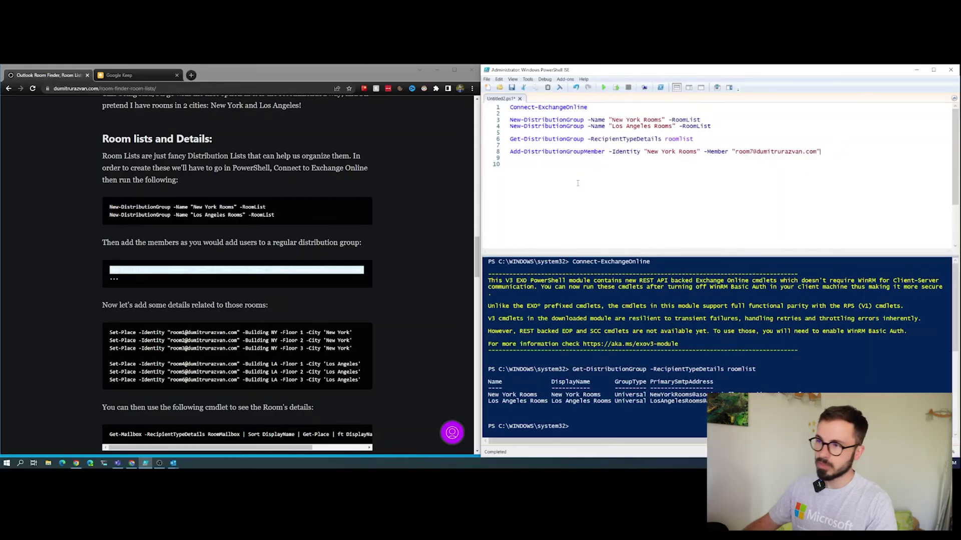
Run the Add-DistributionGroupMember line adding Room 7 to New York Rooms with F8.
drag(511, 151, 768, 151)
click(602, 152)
click(707, 169)
click(767, 151)
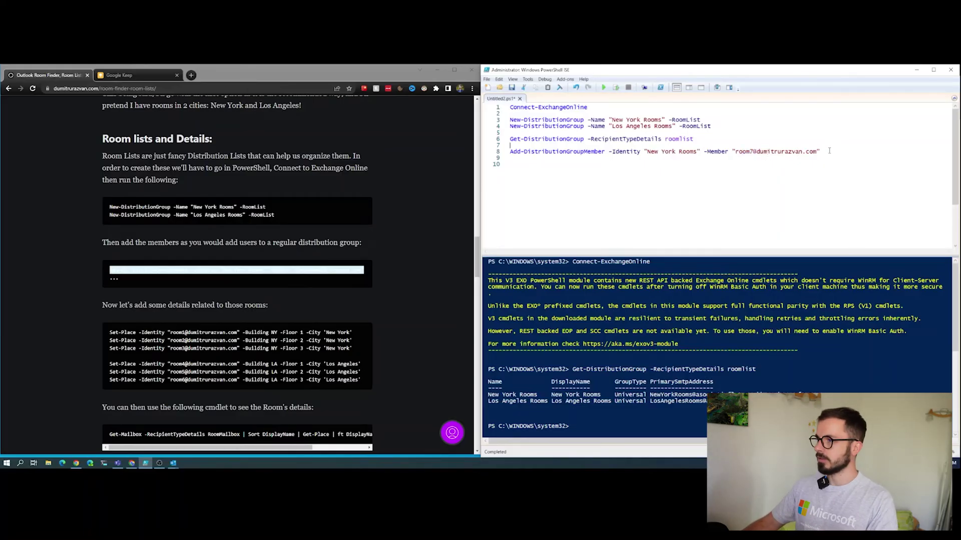
key(shift+Home)
key(F8)
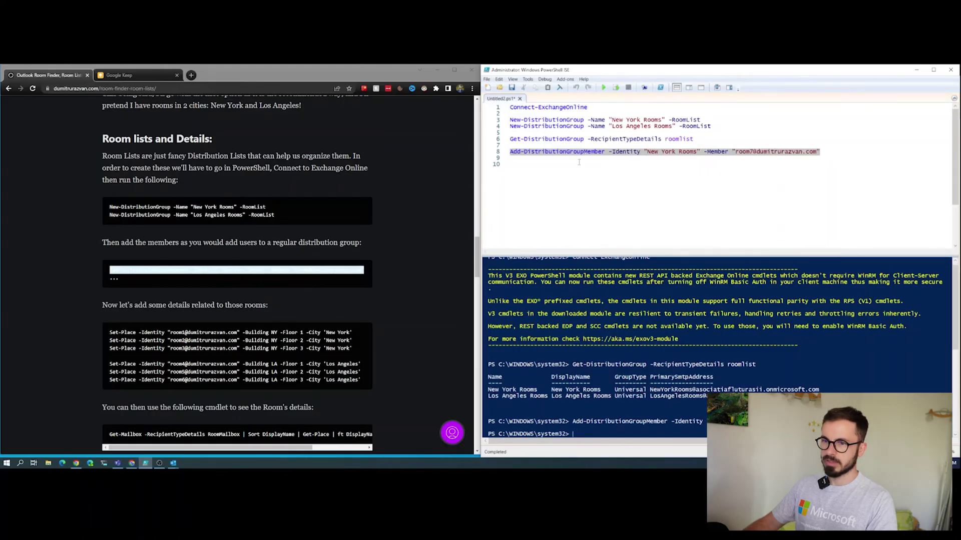
key(Down)
Start a Set-Place line on line 10 with Room 7's address as the -Identity.
scroll(384, 292, down, 2)
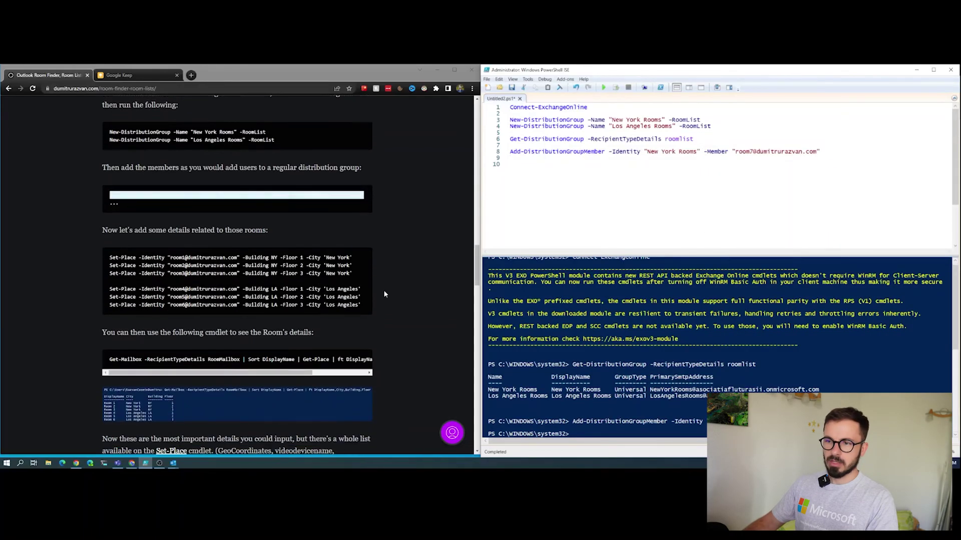
click(654, 169)
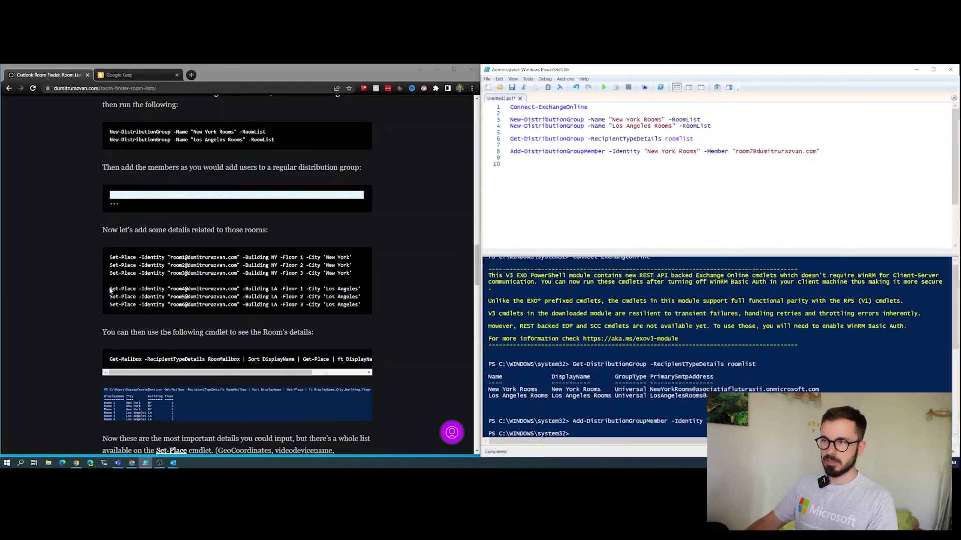
text(Set-place)
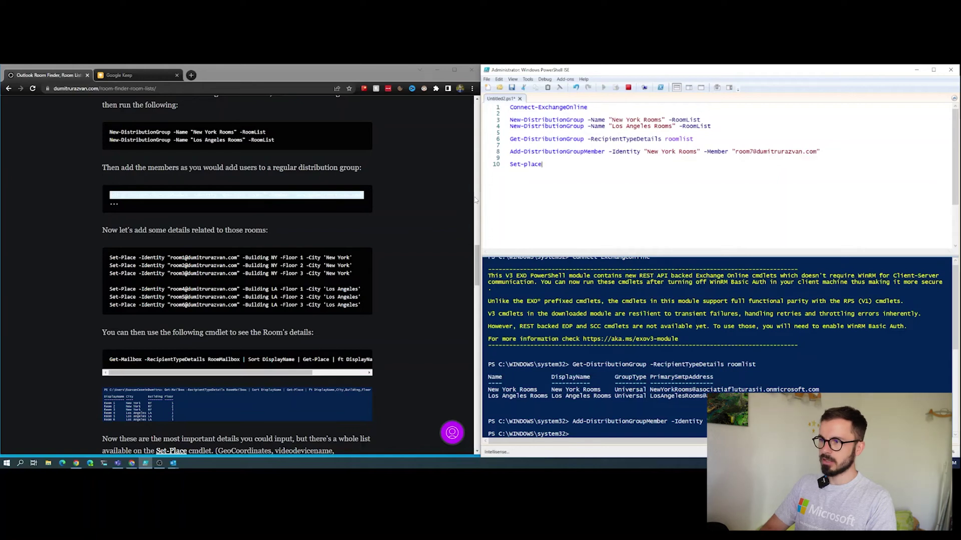
text( -ide)
key(Tab)
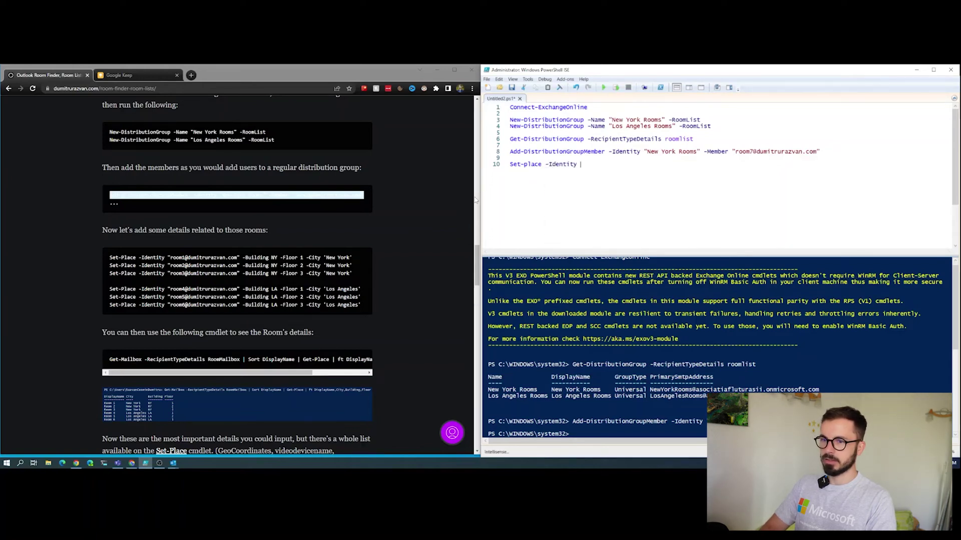
text(")
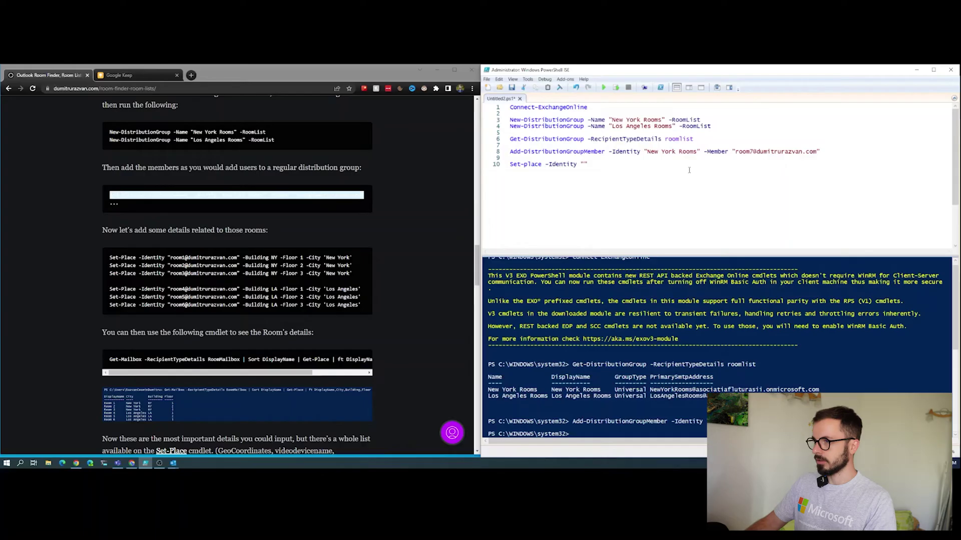
drag(735, 154, 816, 154)
key(ctrl+c)
click(583, 164)
key(ctrl+v)
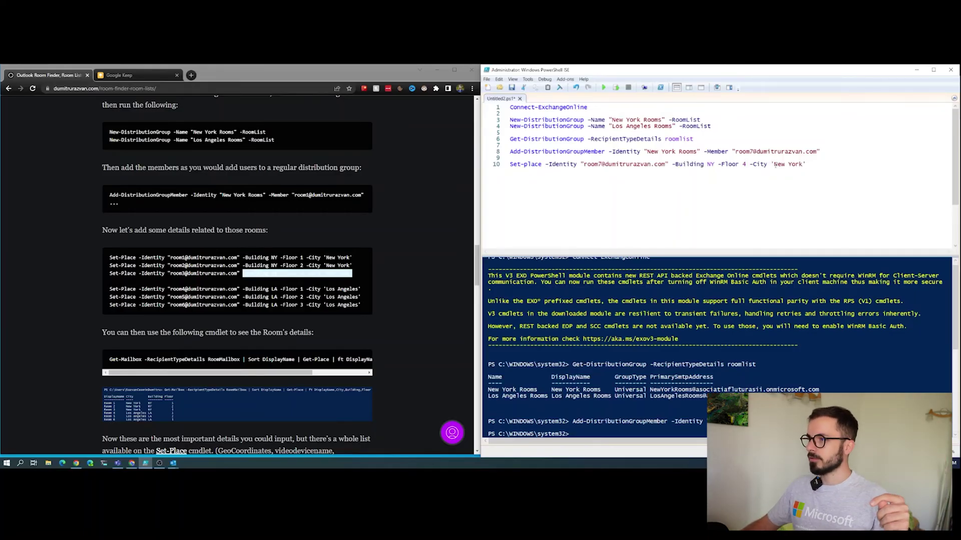
Run Room 7's Set-Place line with -Building NY -Floor 4 -City 'New York'.
drag(774, 165, 803, 165)
click(801, 164)
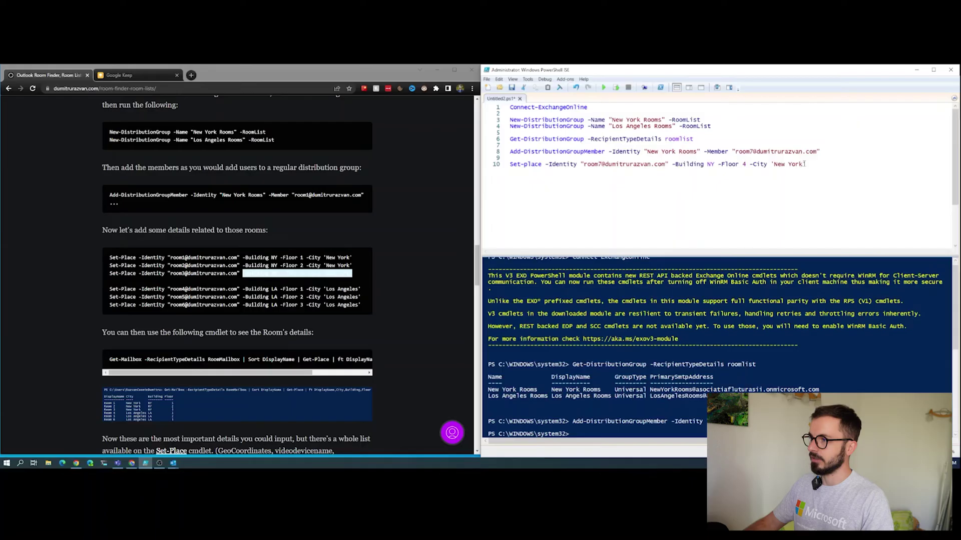
key(shift+Home)
key(Delete)
key(ctrl+z)
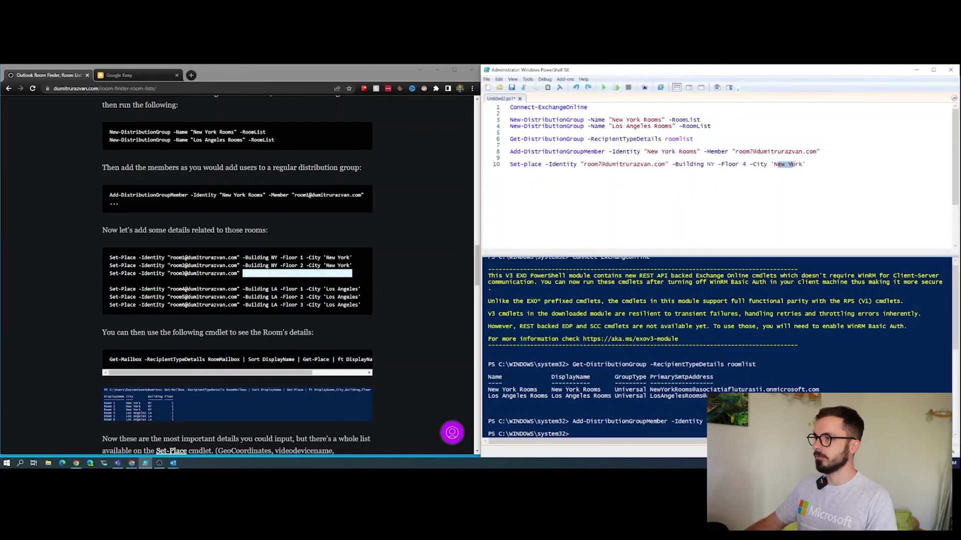
drag(773, 164, 806, 164)
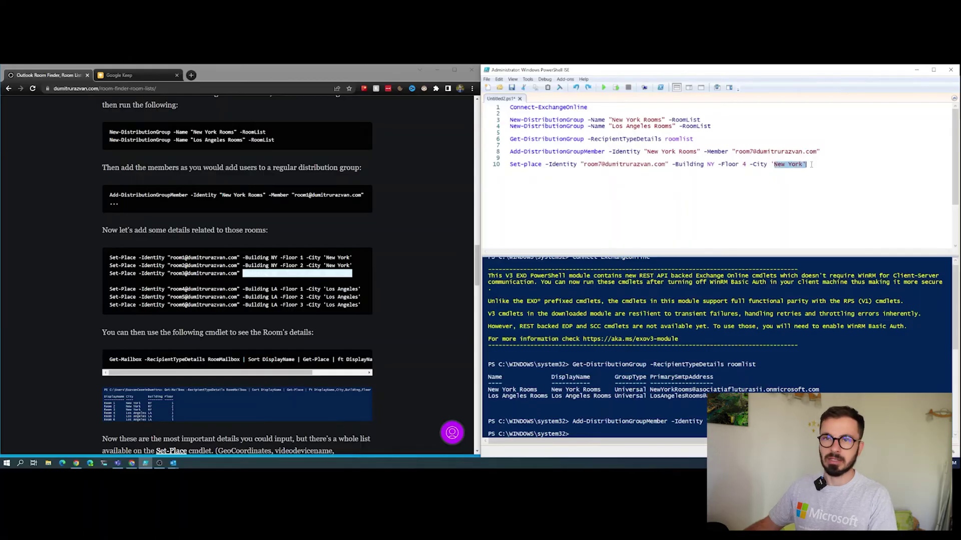
scroll(260, 317, down, 1)
scroll(259, 318, down, 2)
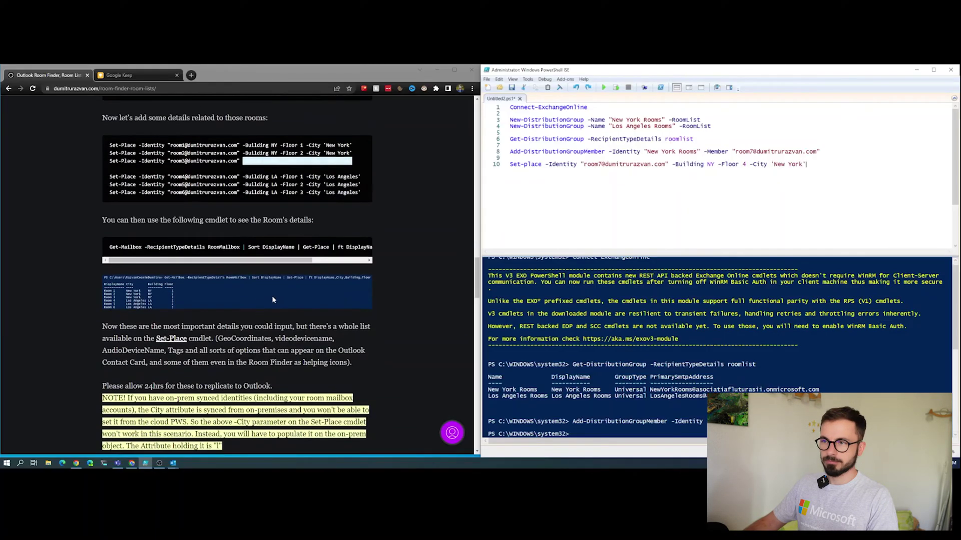
key(F8)
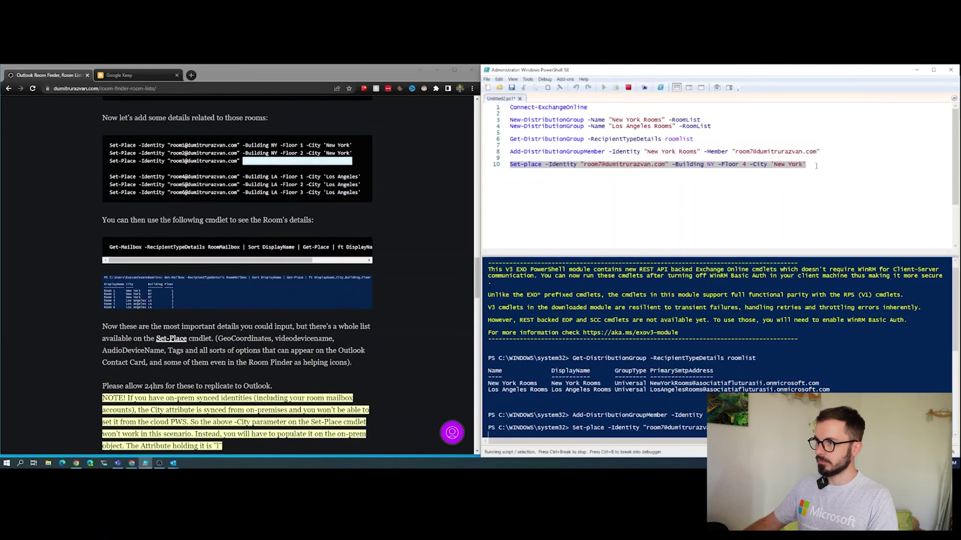
click(817, 165)
key(Return)
key(Return)
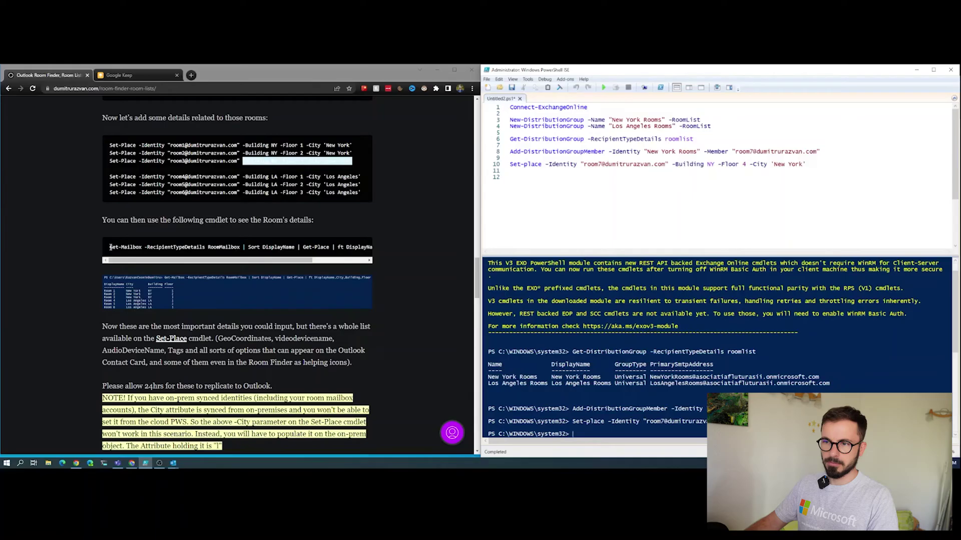
Paste the Get-Mailbox RoomMailbox | Get-Place | ft DisplayName,City,Building,Floor line onto line 12.
drag(110, 247, 371, 247)
key(ctrl+c)
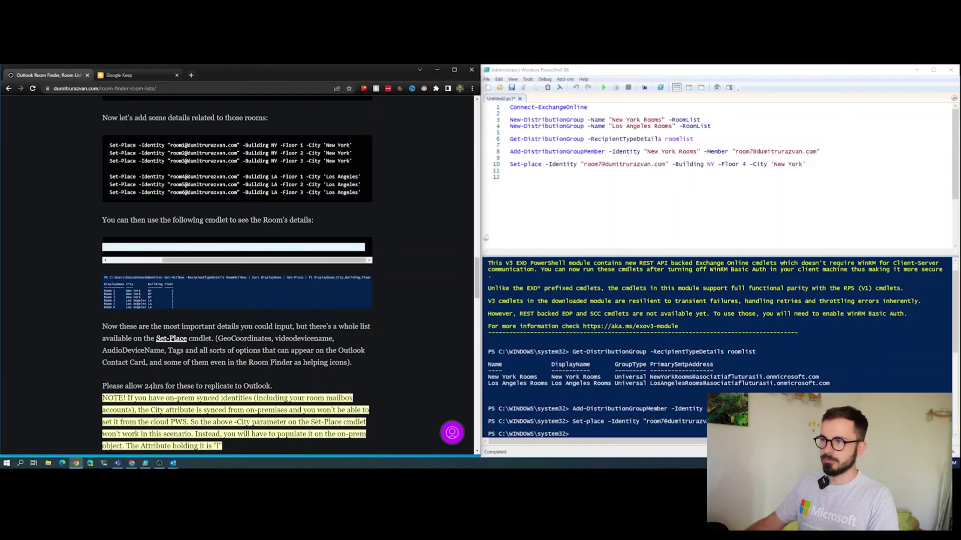
click(602, 195)
key(ctrl+v)
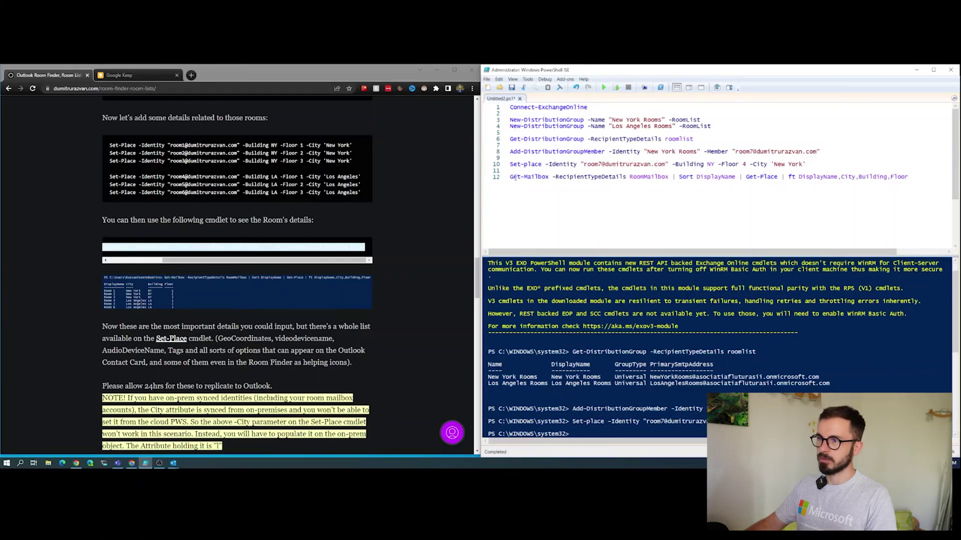
drag(511, 177, 567, 178)
click(573, 177)
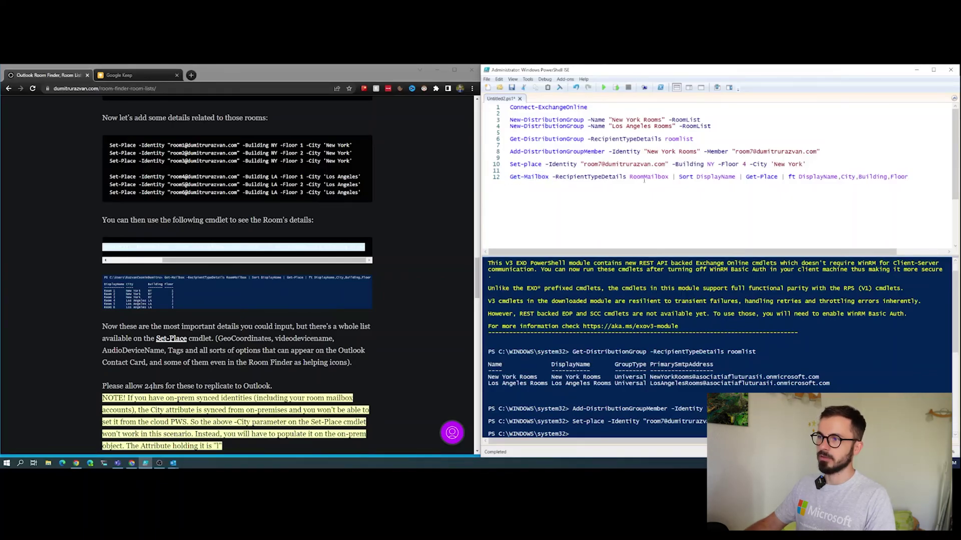
drag(637, 177, 663, 178)
drag(511, 171, 725, 180)
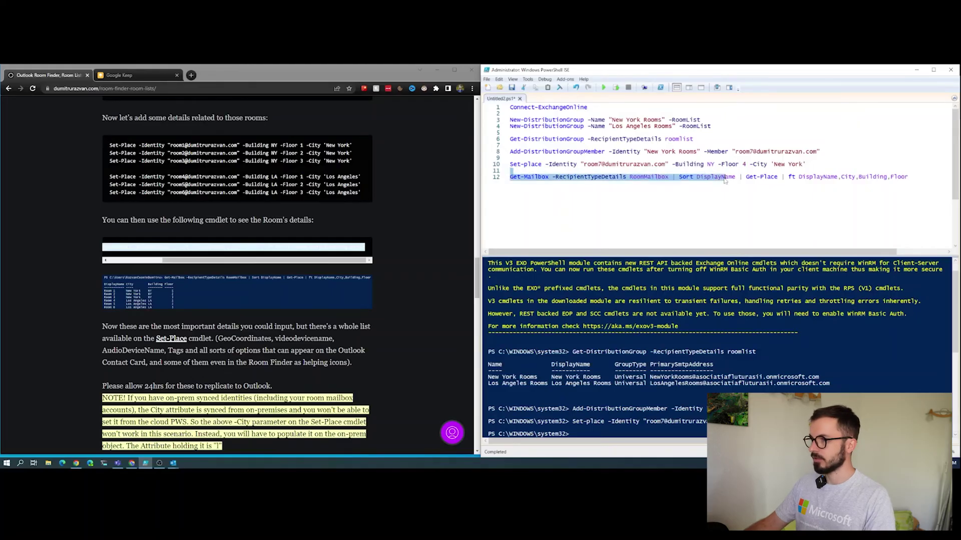
click(725, 179)
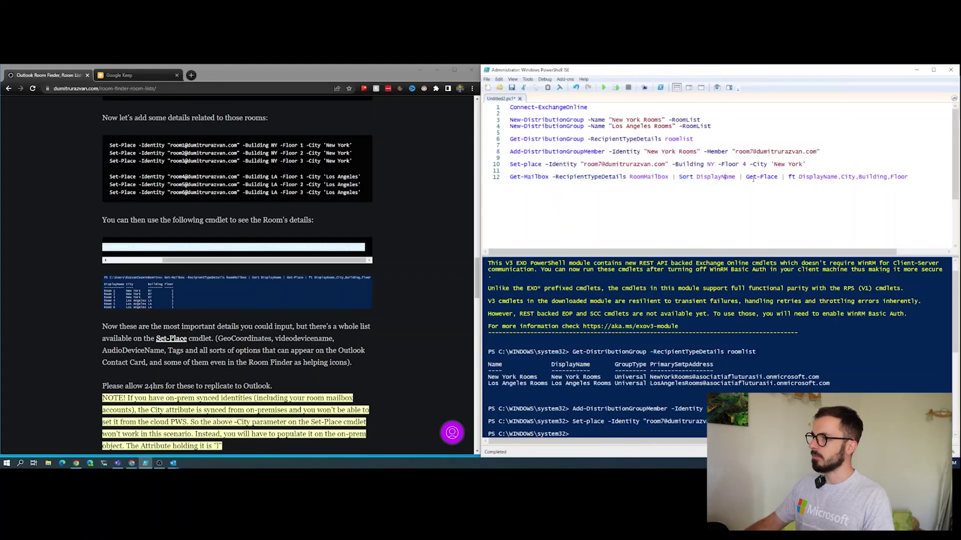
drag(747, 179, 907, 183)
click(787, 179)
click(906, 181)
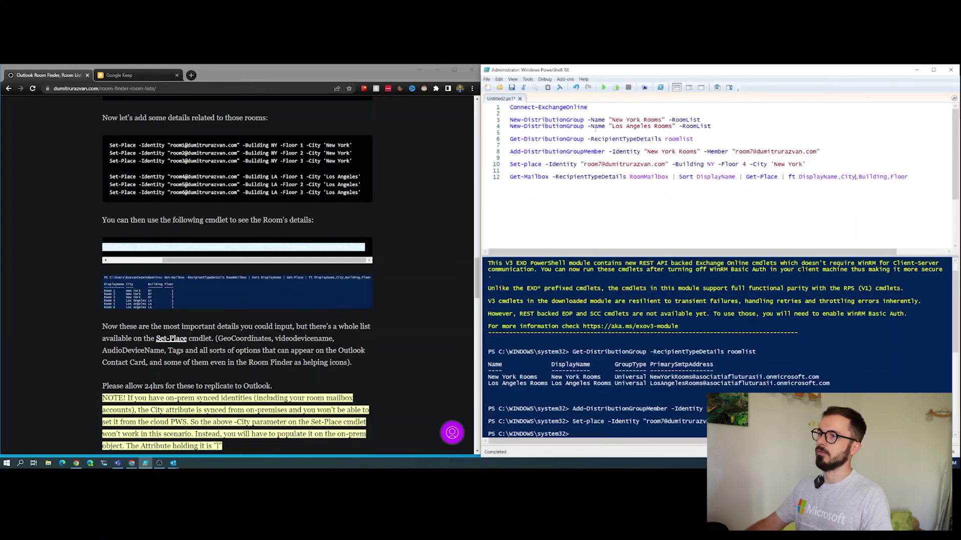
Run the listing and review Rooms 1–7's City, Building and Floor, Room 7 at NY floor 4.
click(616, 87)
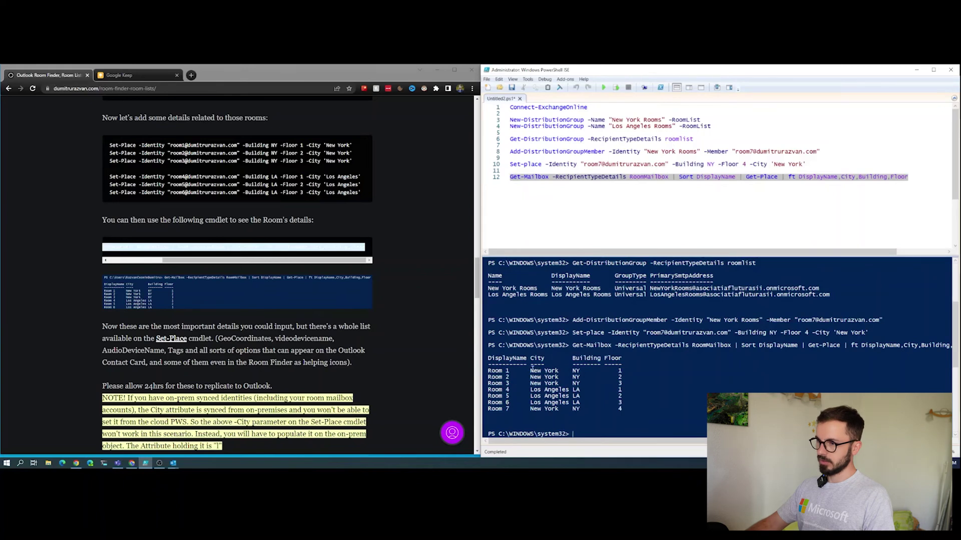
drag(557, 371, 559, 409)
click(569, 393)
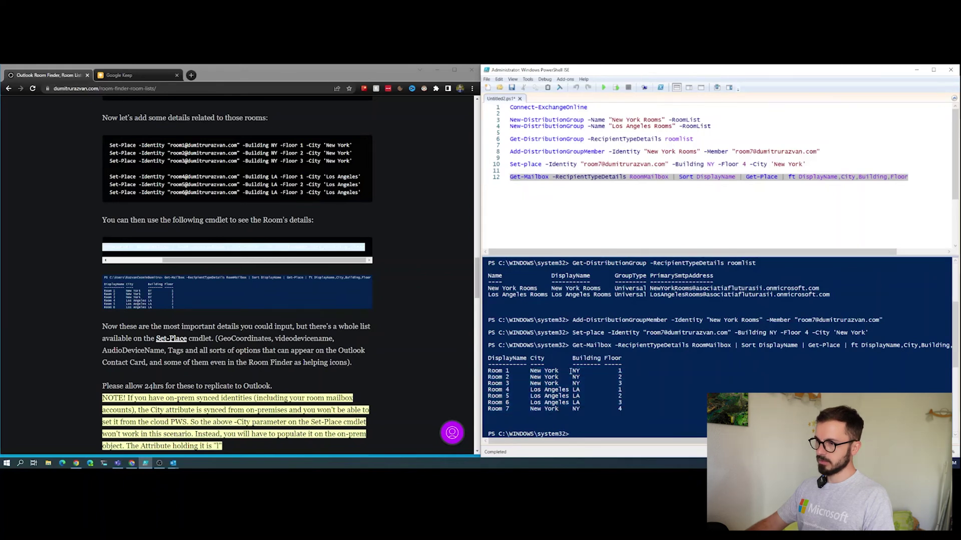
drag(568, 373, 584, 410)
click(584, 410)
drag(615, 371, 600, 418)
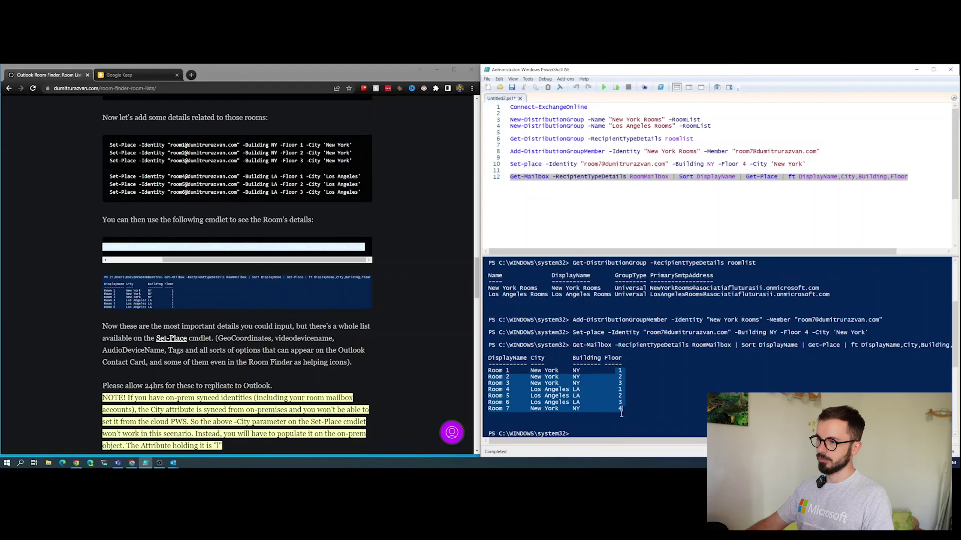
click(600, 419)
click(208, 327)
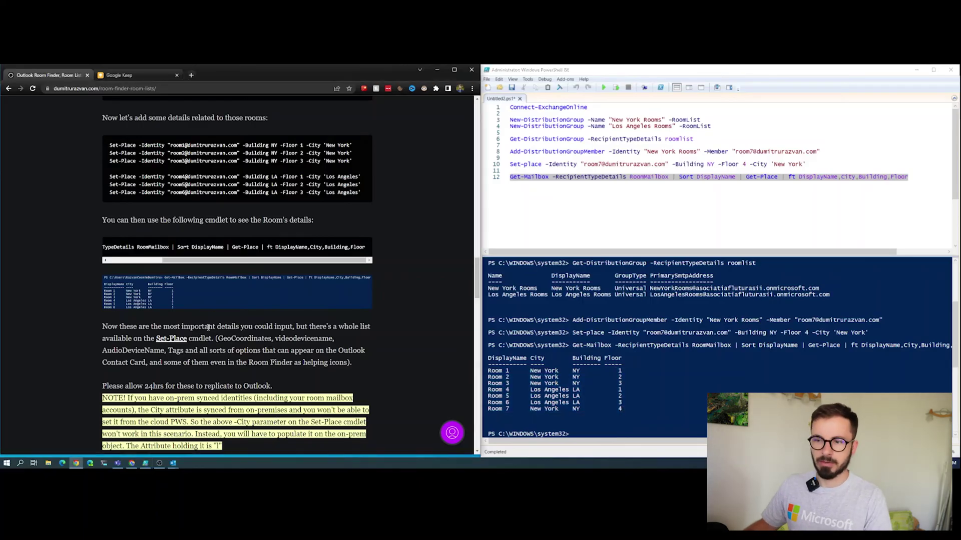
scroll(212, 295, down, 3)
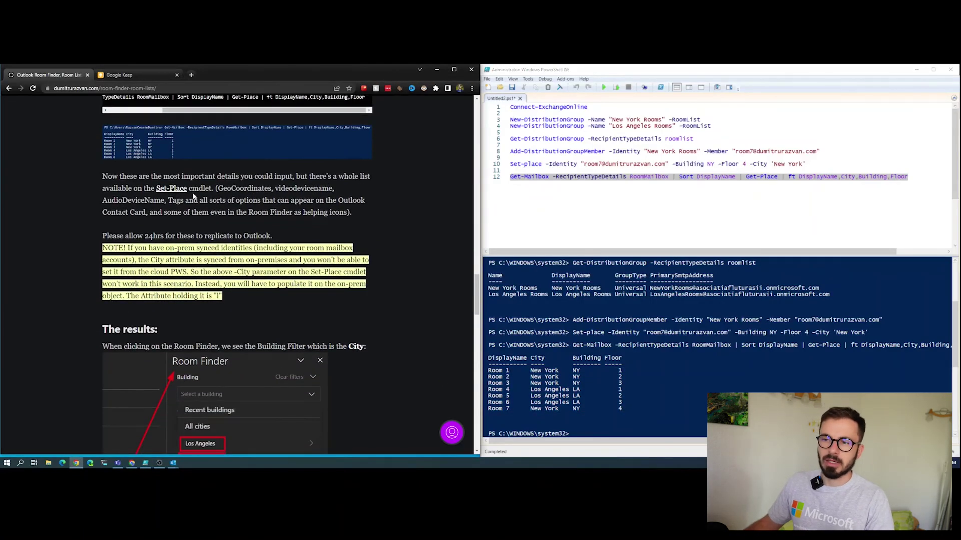
scroll(210, 178, down, 2)
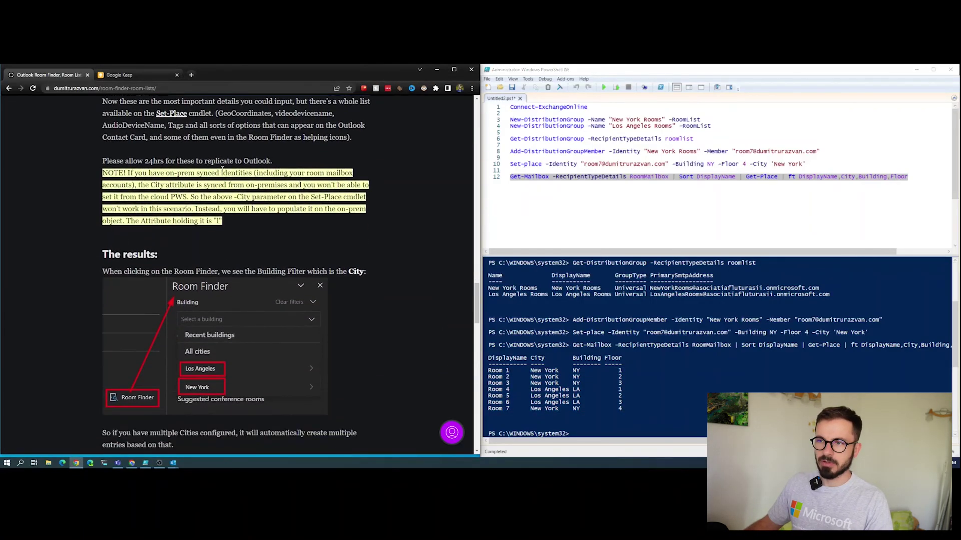
double_click(242, 114)
click(261, 115)
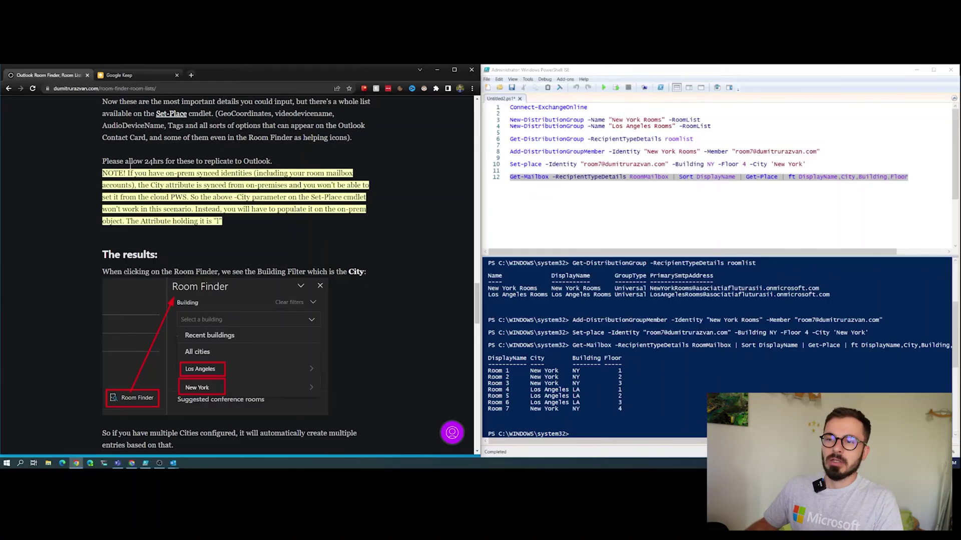
drag(103, 173, 288, 185)
click(288, 185)
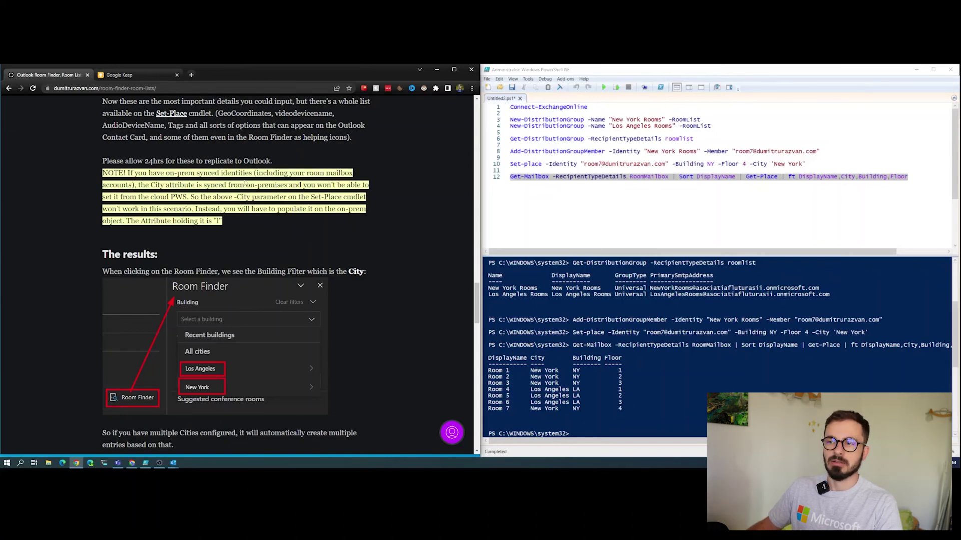
drag(286, 174, 287, 185)
click(286, 198)
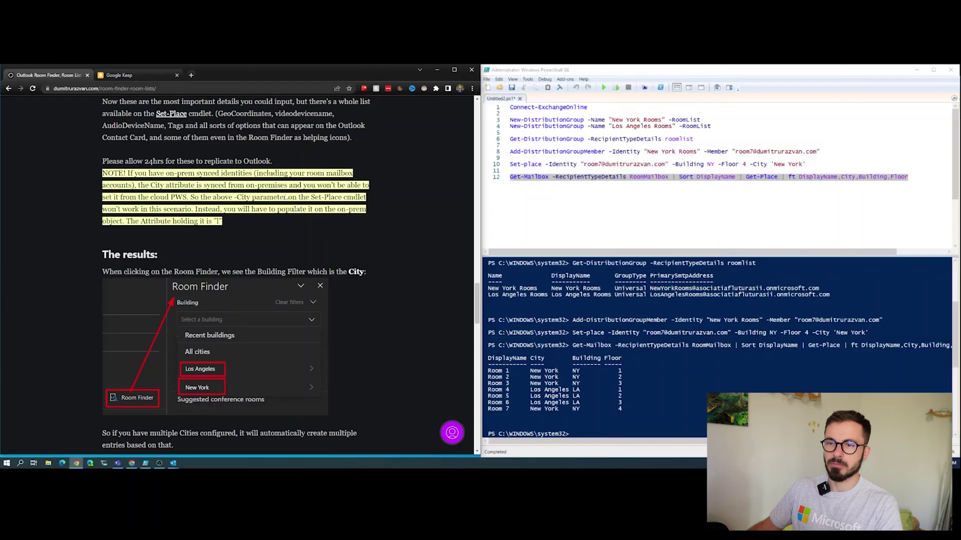
Select City in the line 12 Get-Place output command, then read on through the blog's note.
click(836, 177)
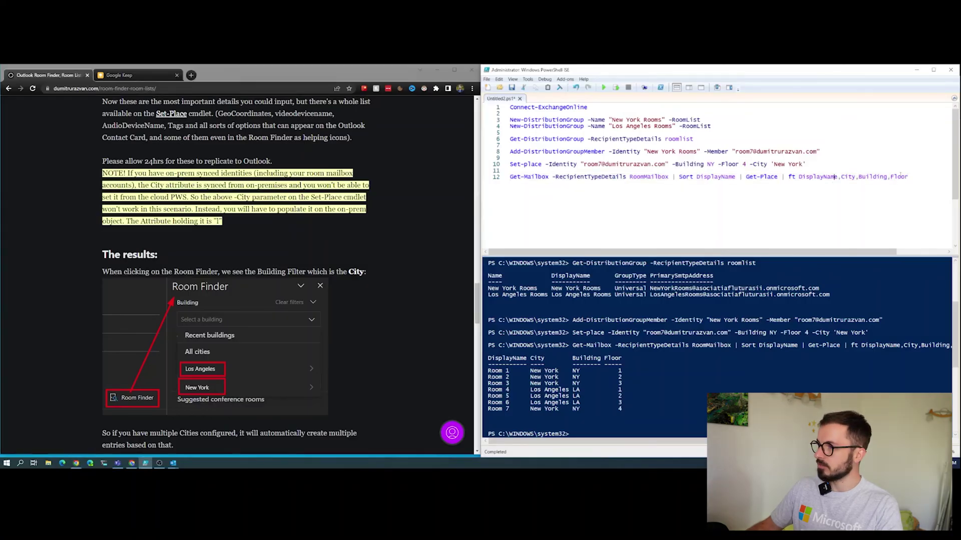
double_click(848, 177)
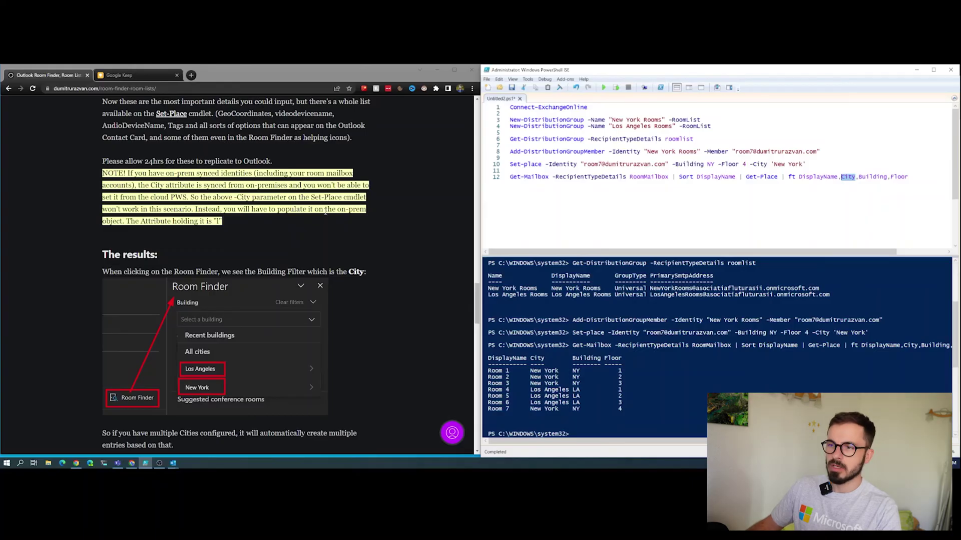
click(176, 221)
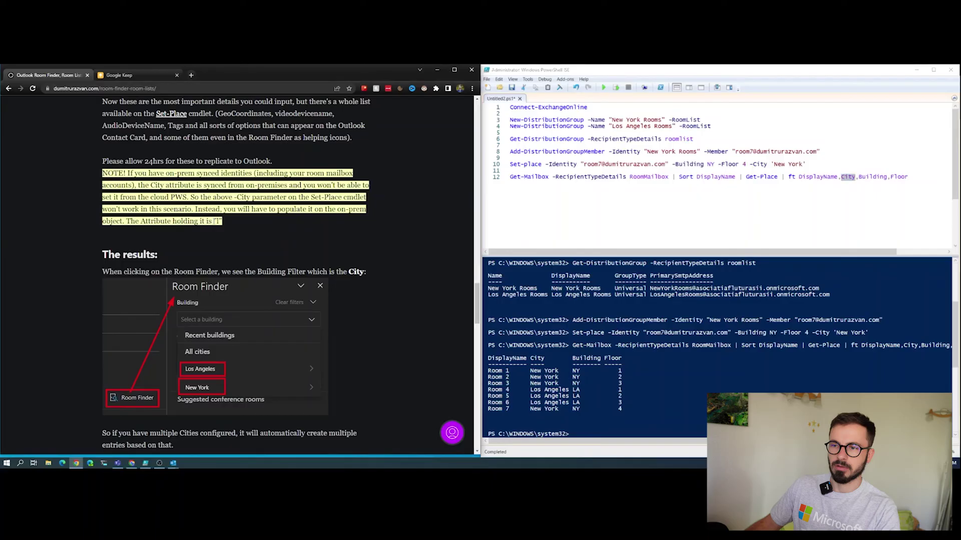
drag(188, 222, 223, 220)
click(223, 220)
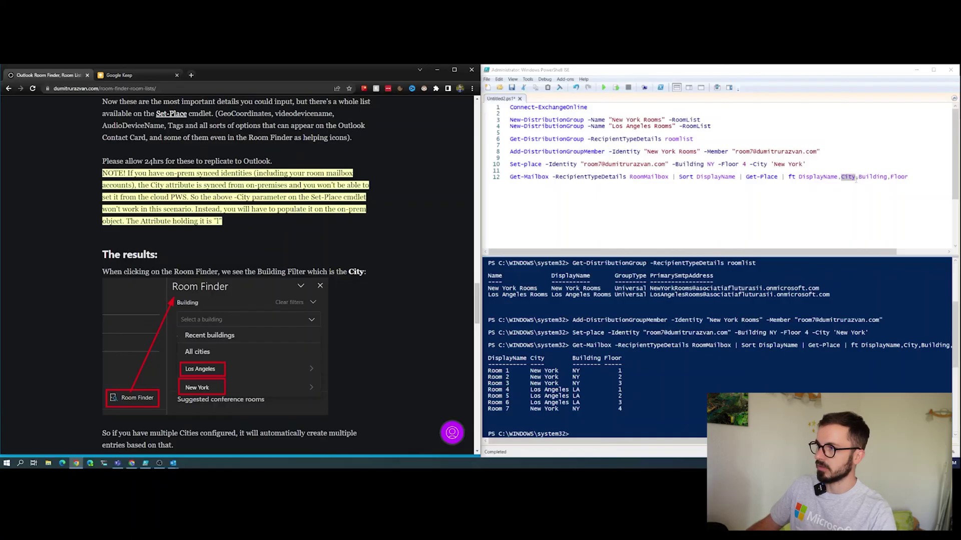
scroll(254, 228, down, 3)
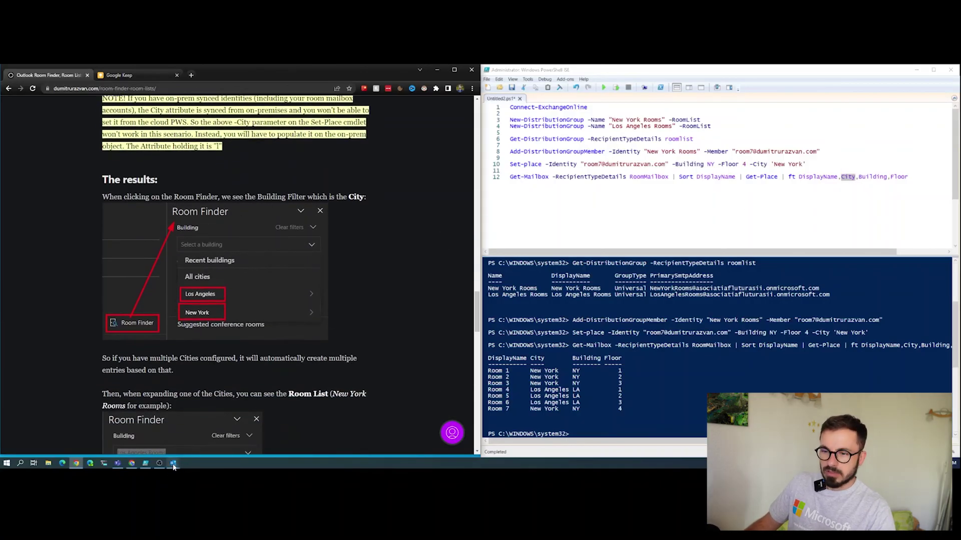
Maximize Outlook's Untitled meeting and open Room Finder's Building list showing Los Angeles and New York.
mouse_move(173, 463)
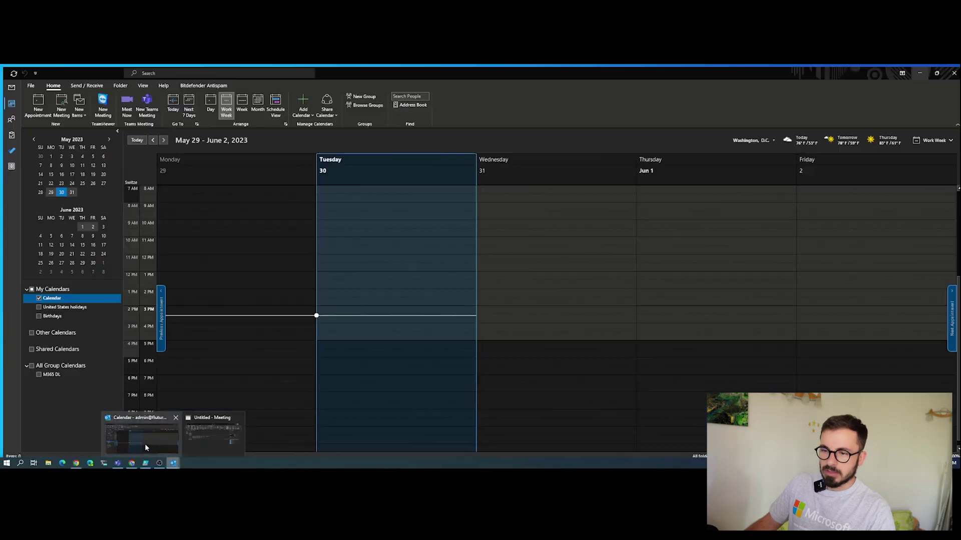
click(146, 444)
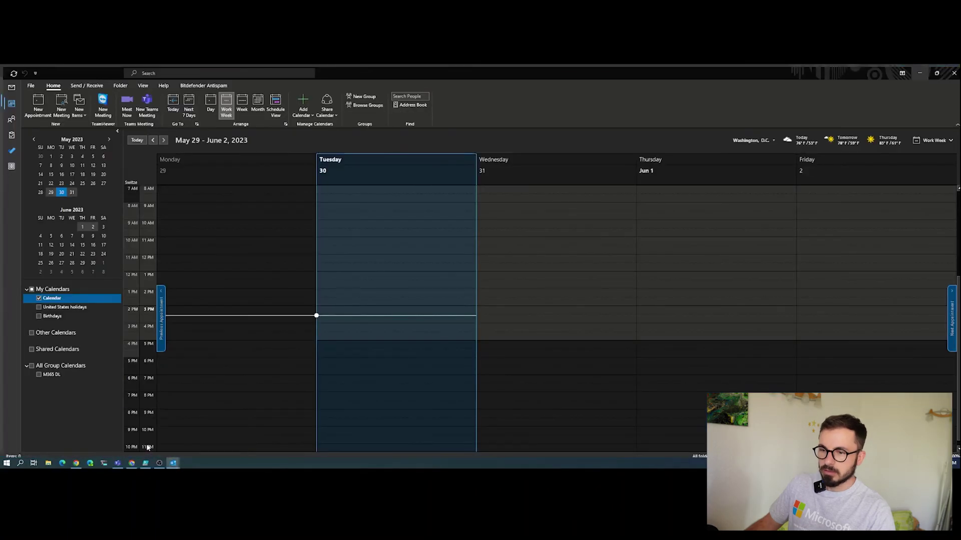
mouse_move(173, 464)
click(211, 436)
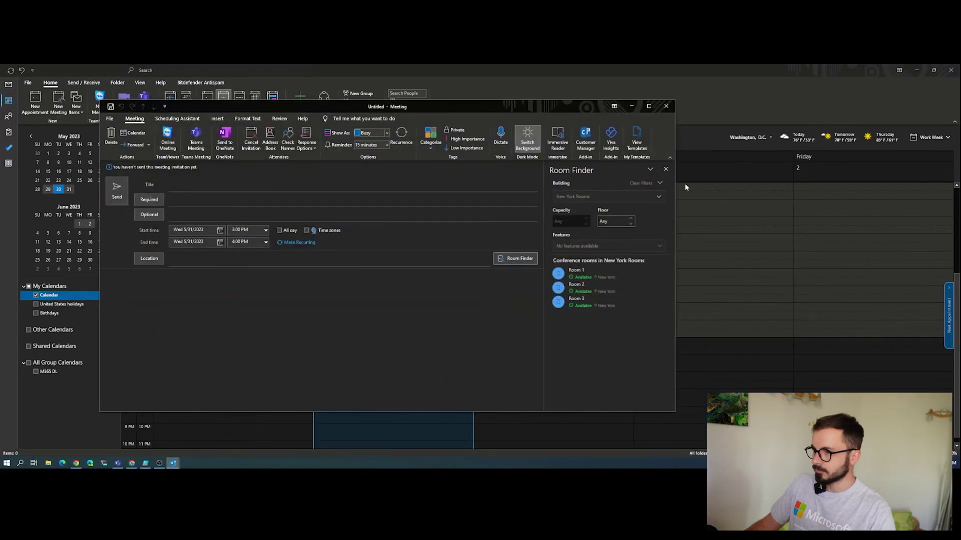
click(649, 106)
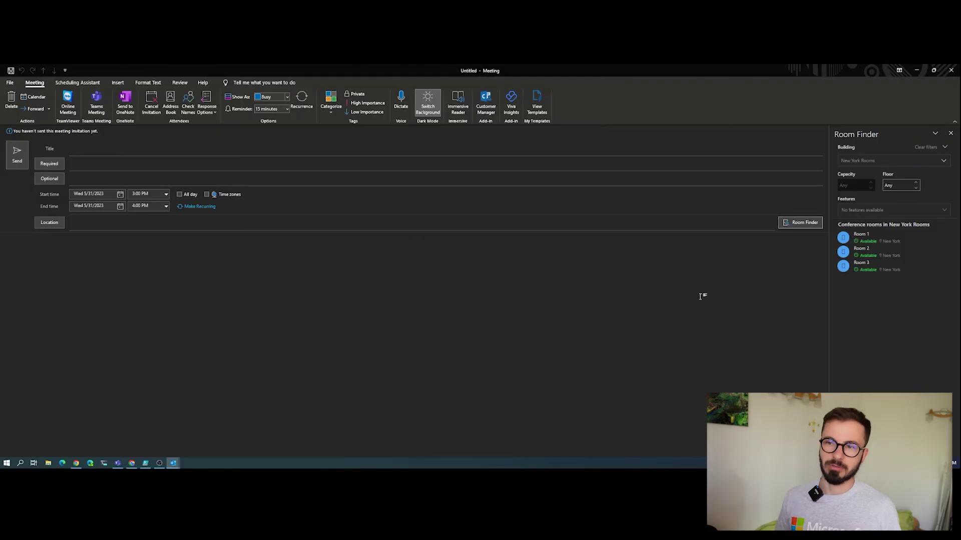
click(814, 309)
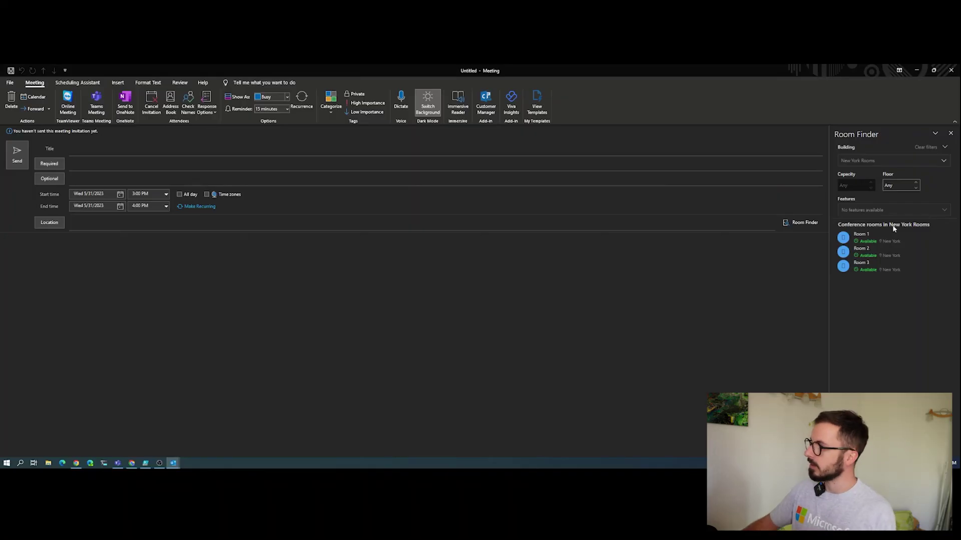
click(933, 161)
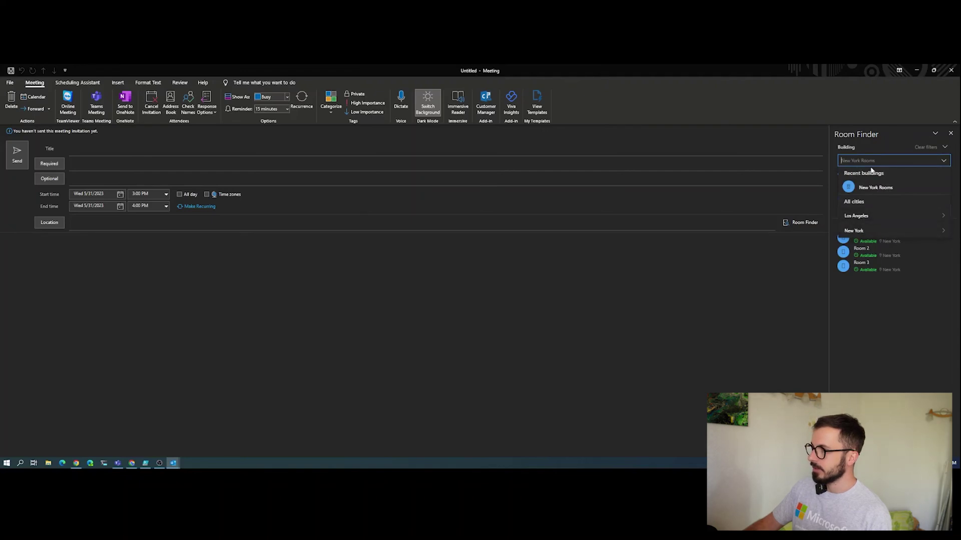
Choose Los Angeles Rooms under Los Angeles in the Room Finder Building list.
click(836, 149)
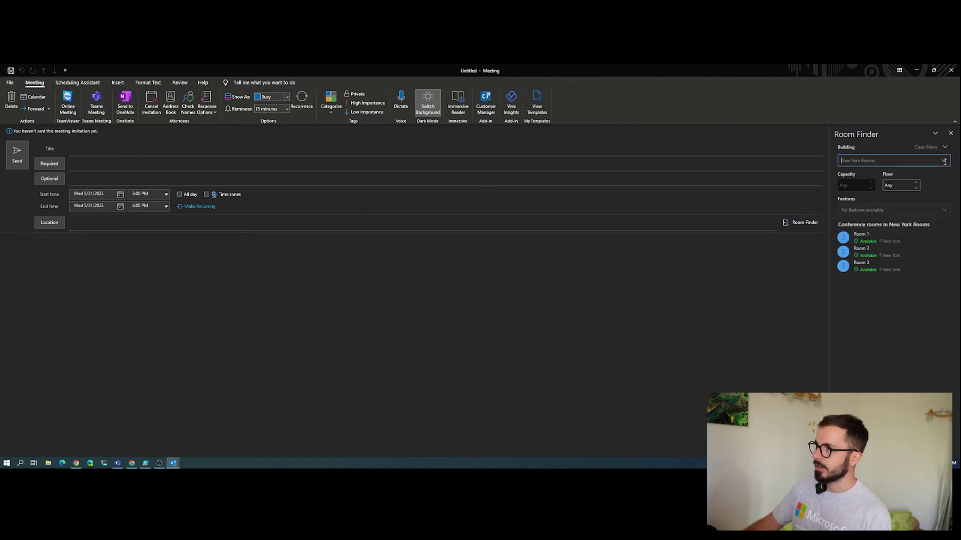
click(881, 160)
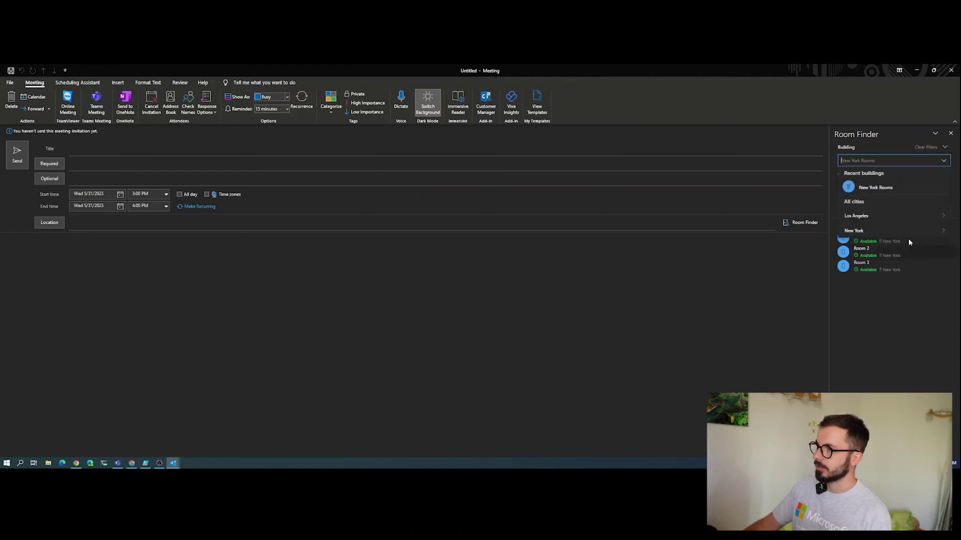
click(868, 232)
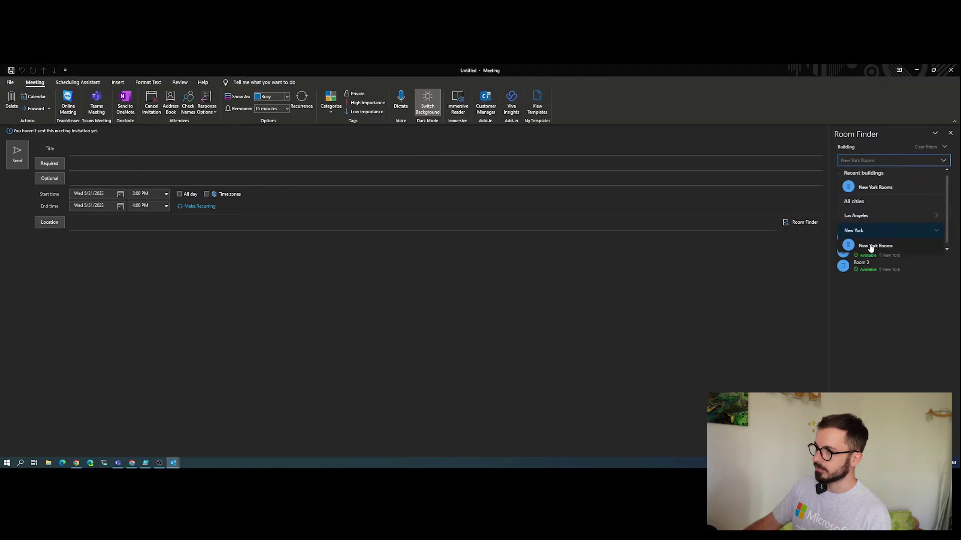
click(858, 217)
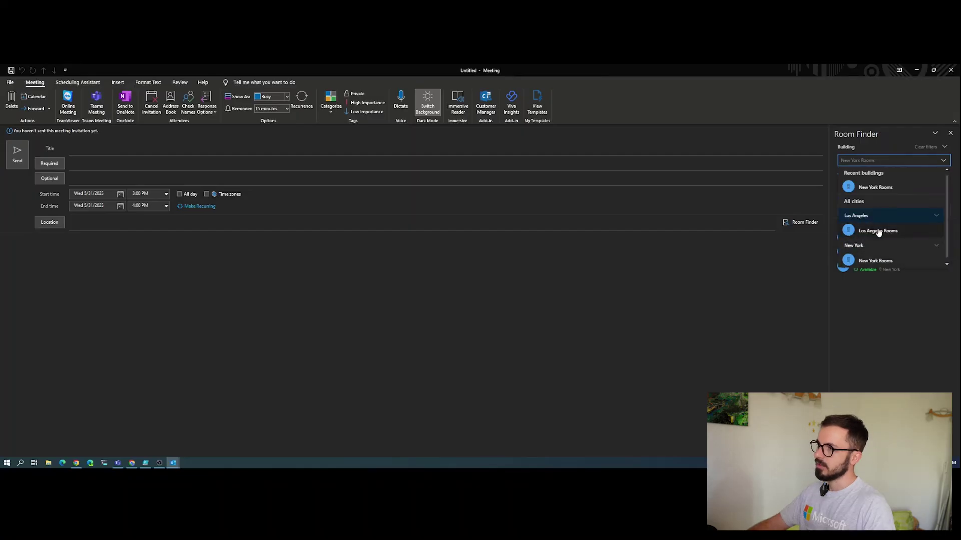
click(876, 230)
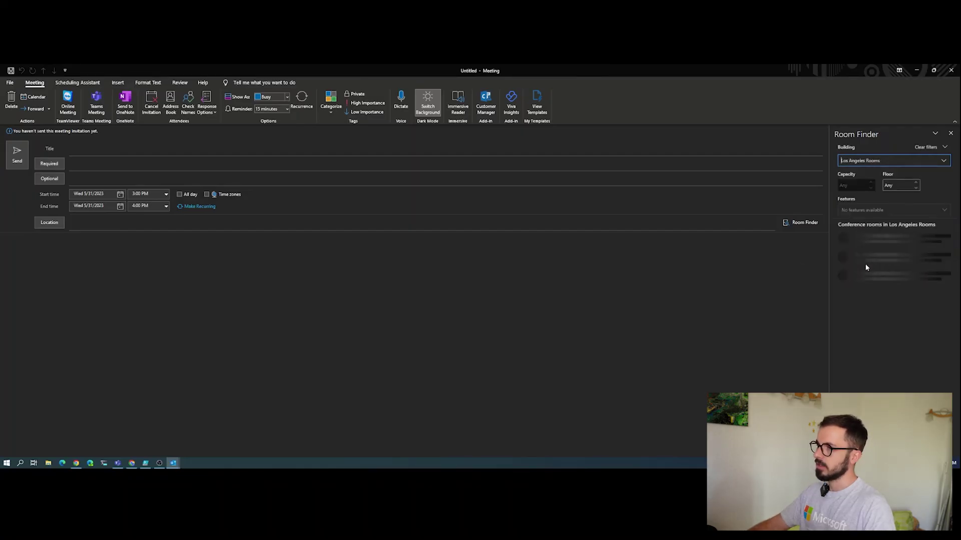
Raise the Floor filter to 3, leaving only Room 6 listed.
click(916, 183)
click(916, 183)
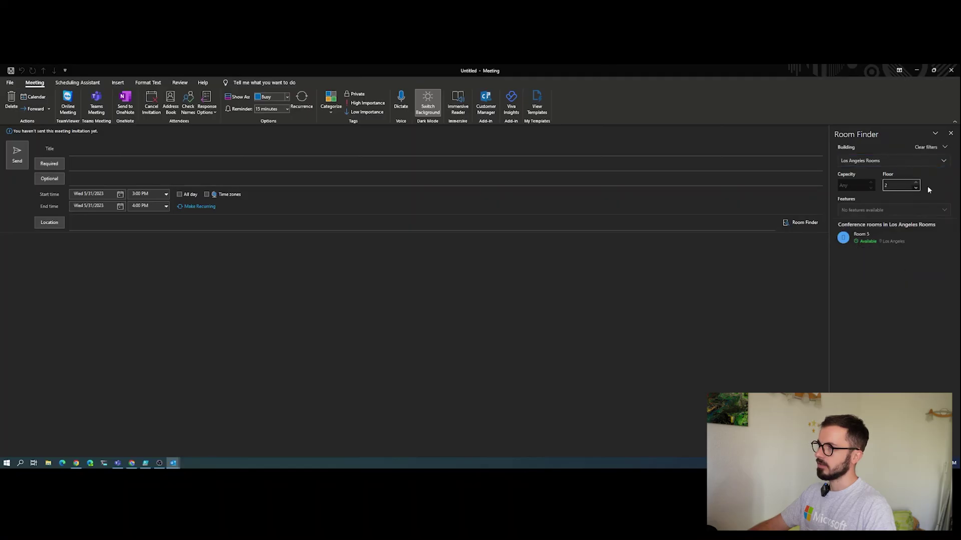
click(916, 184)
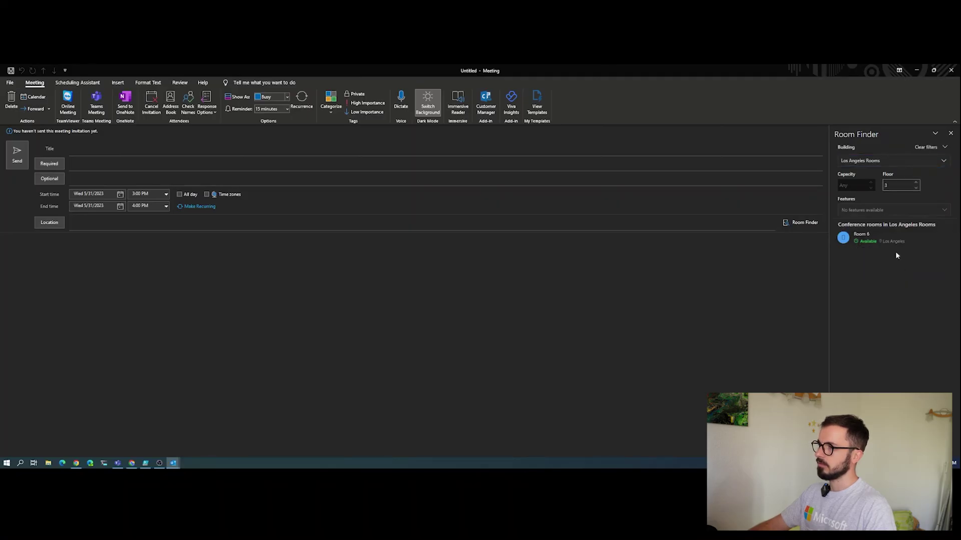
double_click(892, 186)
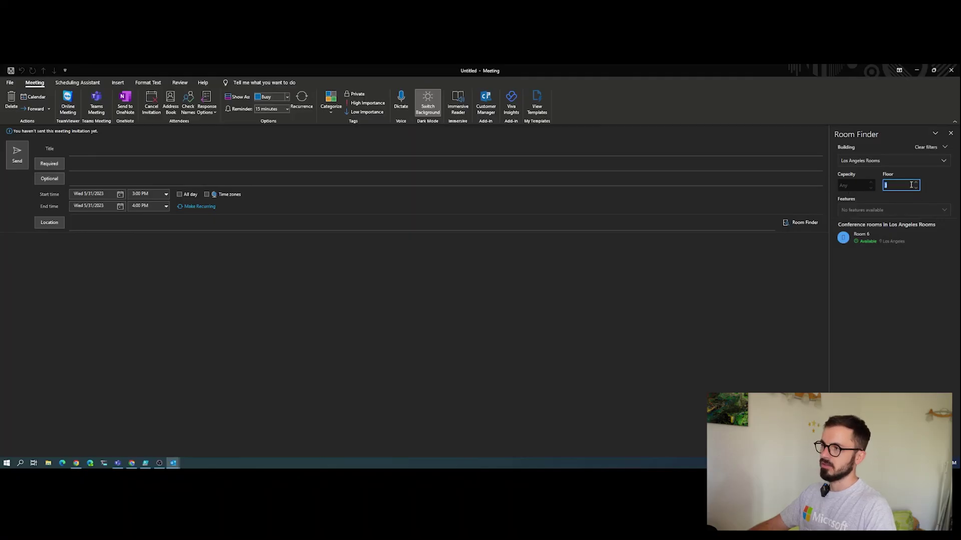
click(944, 160)
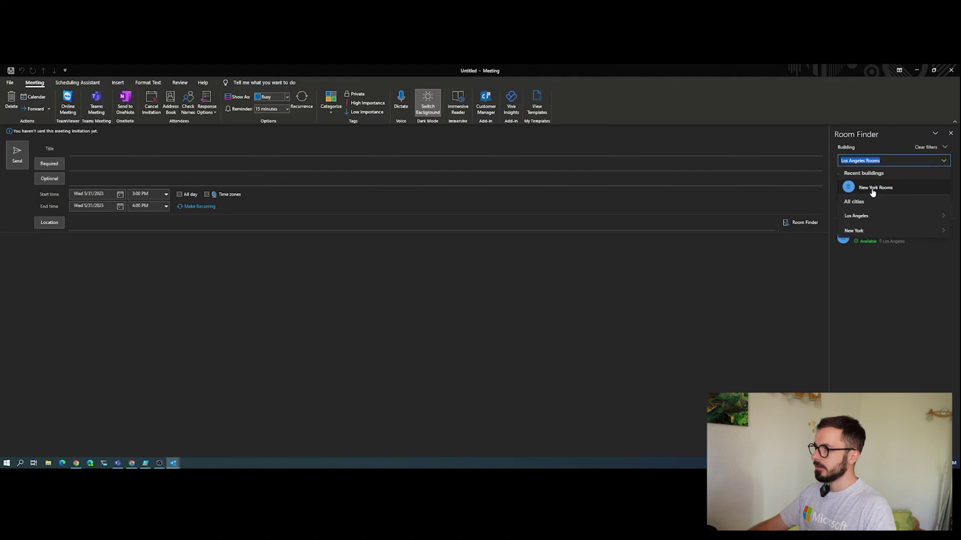
click(887, 314)
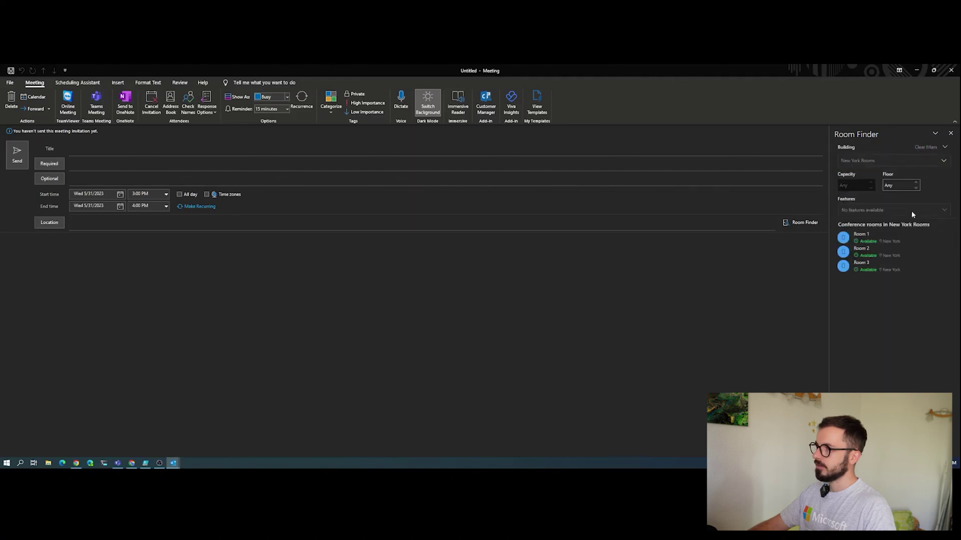
click(915, 182)
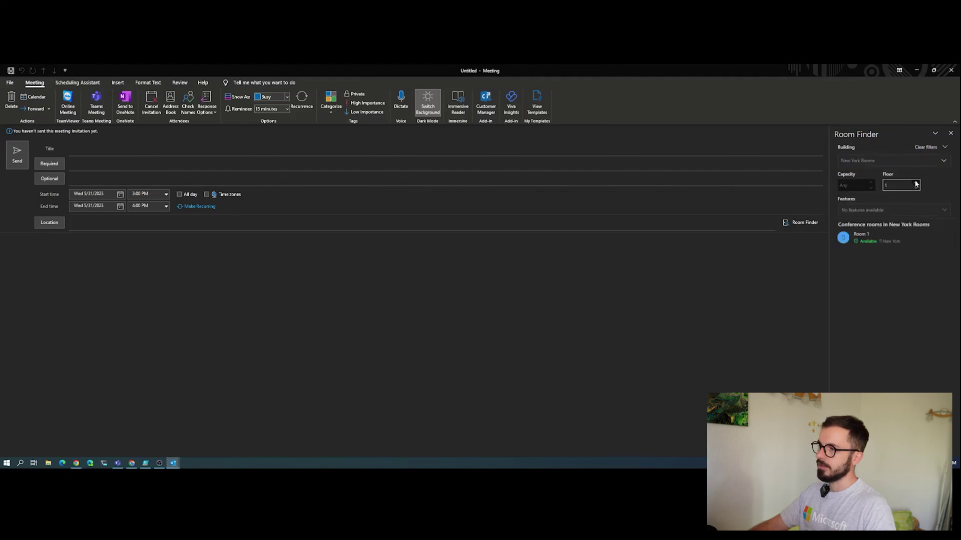
click(915, 183)
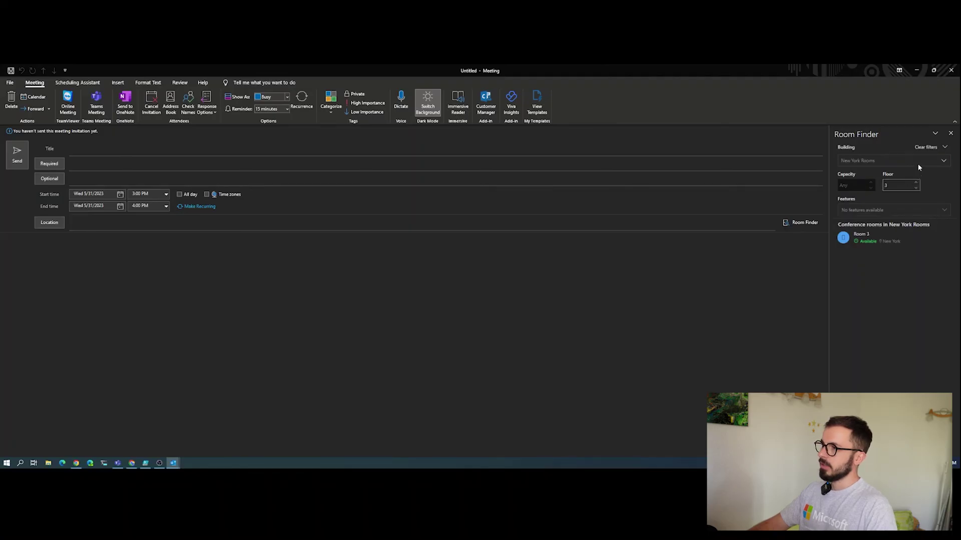
click(924, 148)
click(938, 162)
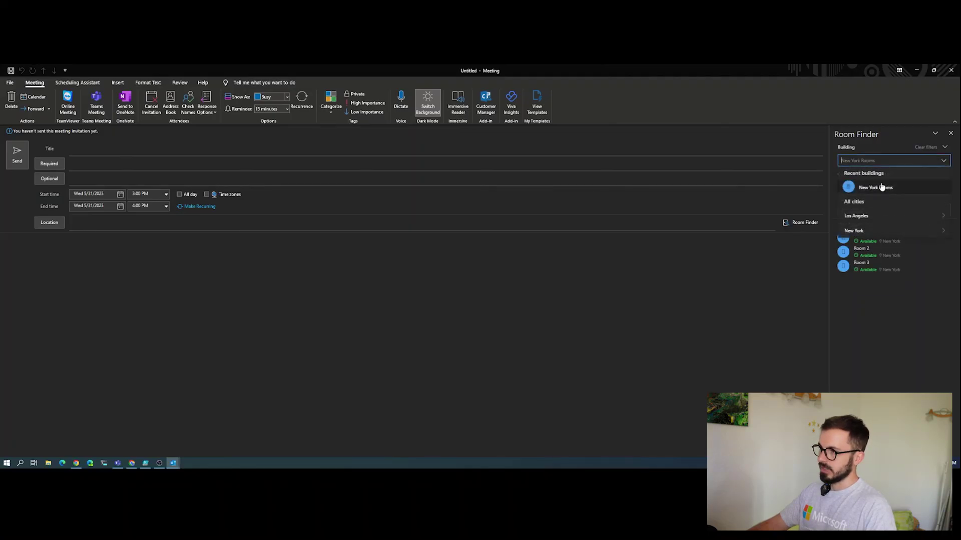
click(866, 219)
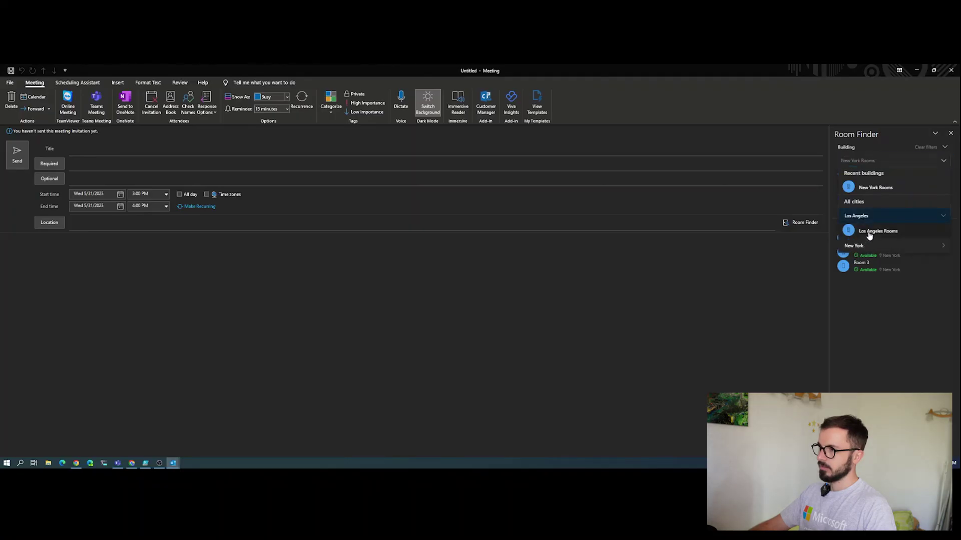
click(877, 232)
click(916, 183)
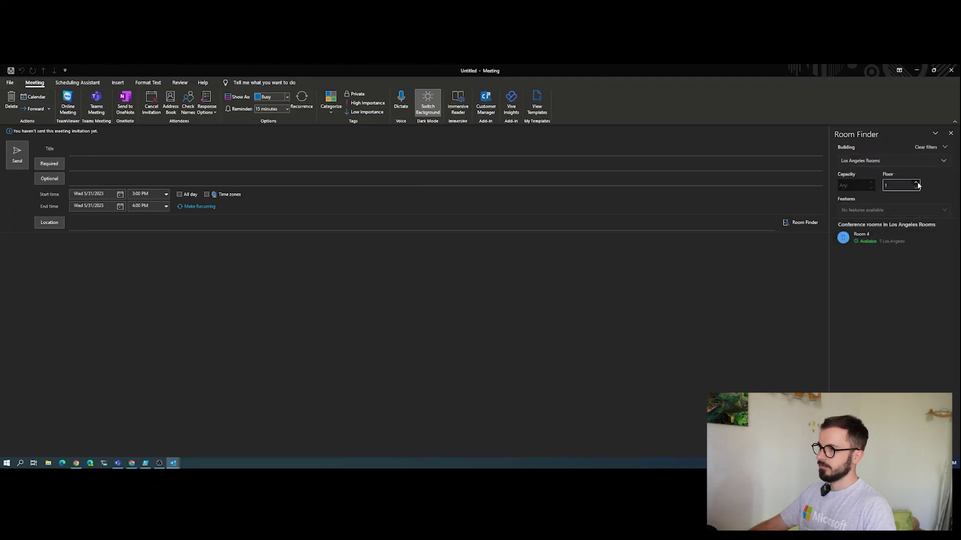
click(871, 210)
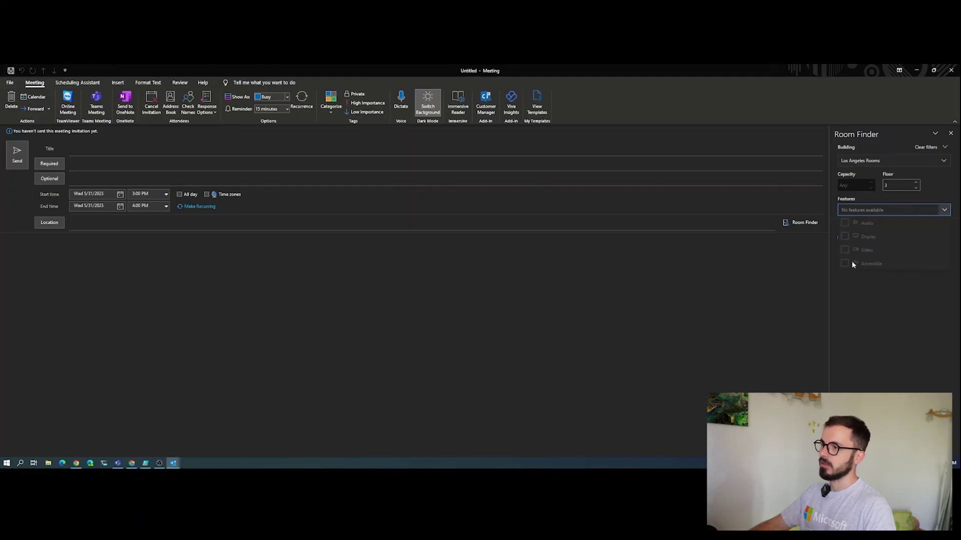
click(895, 310)
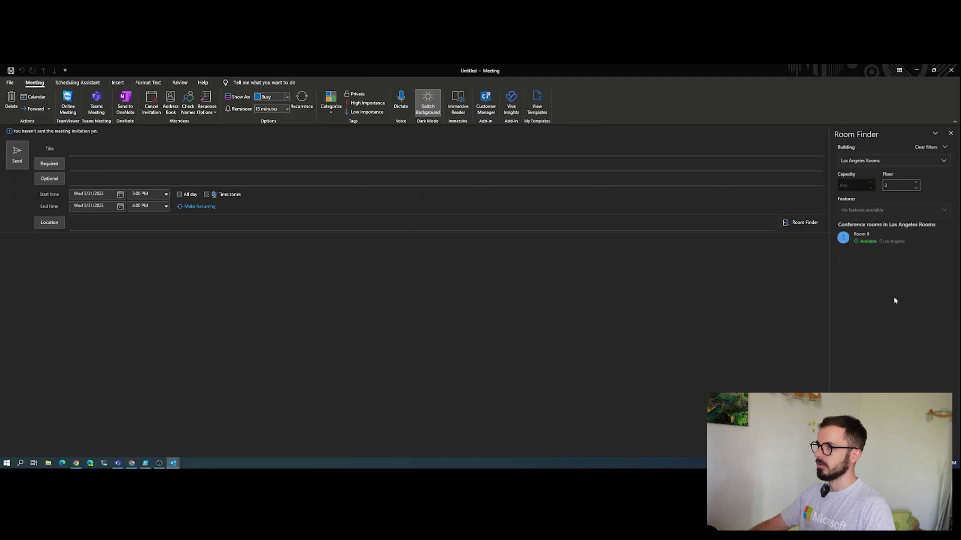